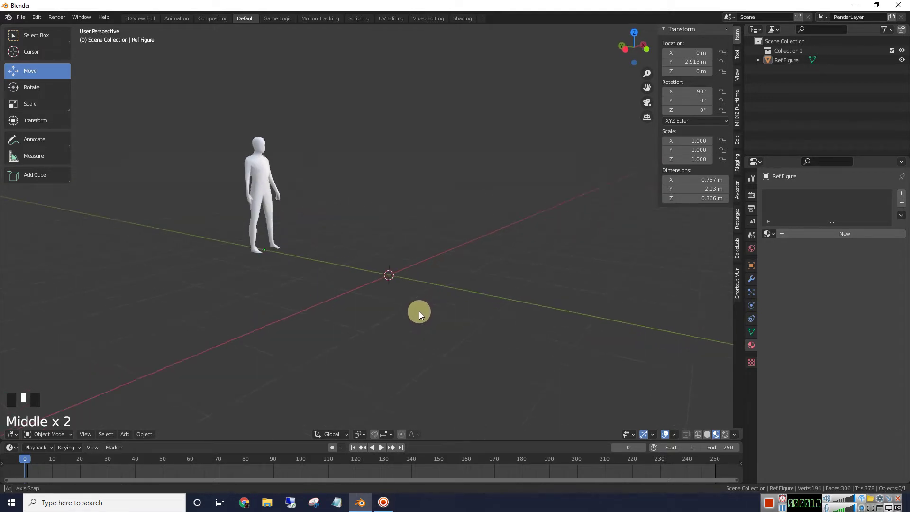
scroll(419, 313, up, 1)
scroll(419, 313, up, 1)
scroll(419, 313, down, 1)
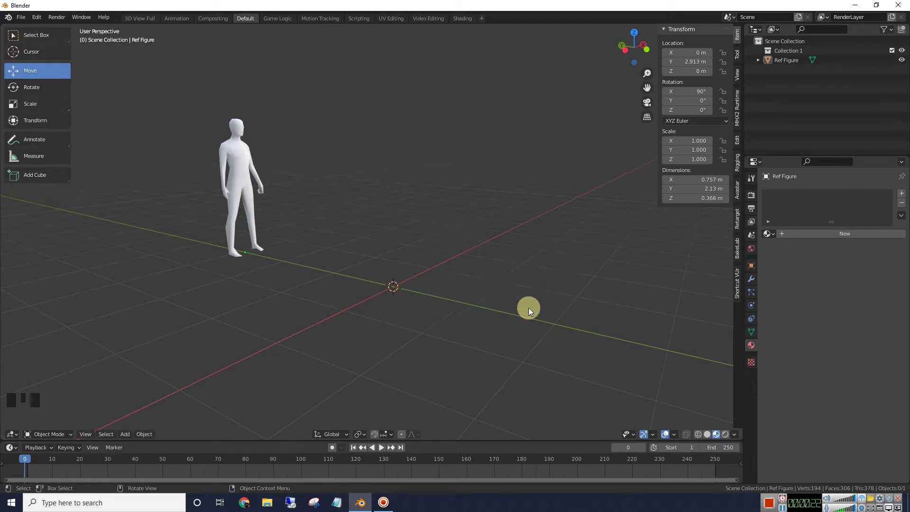
scroll(531, 303, down, 2)
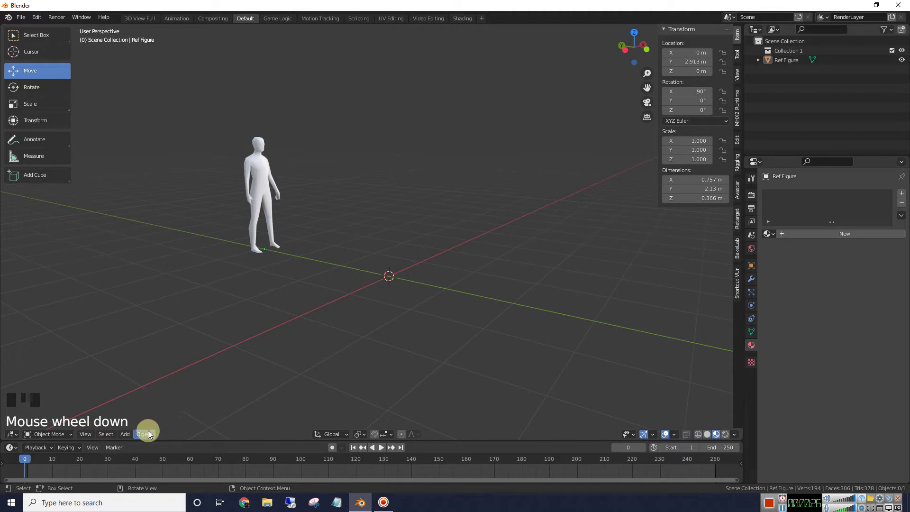
click(180, 166)
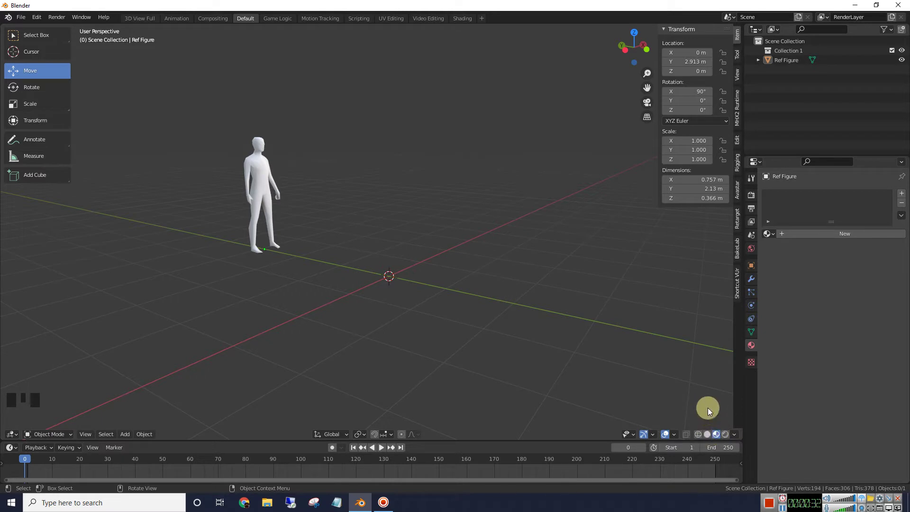
- Switch the viewport to Solid shading and check the Backface Culling setting in the shading options
click(708, 434)
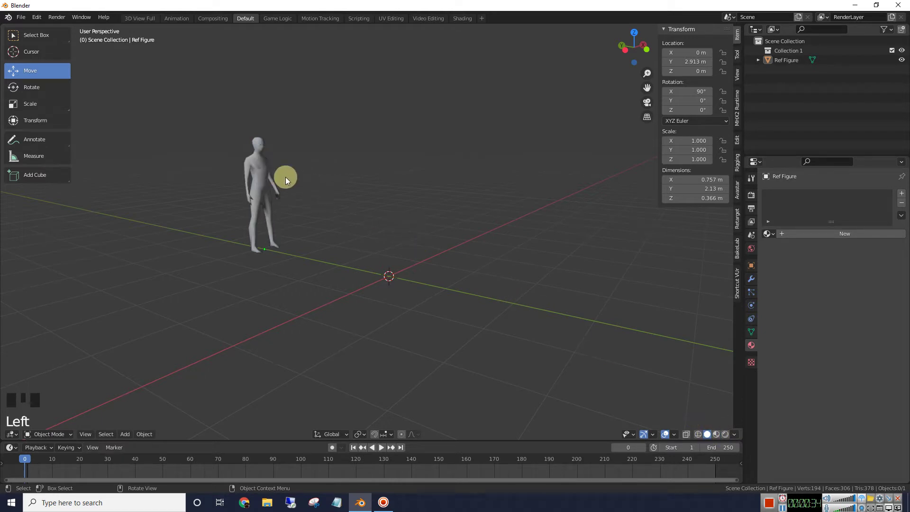
middle_drag(285, 177, 326, 184)
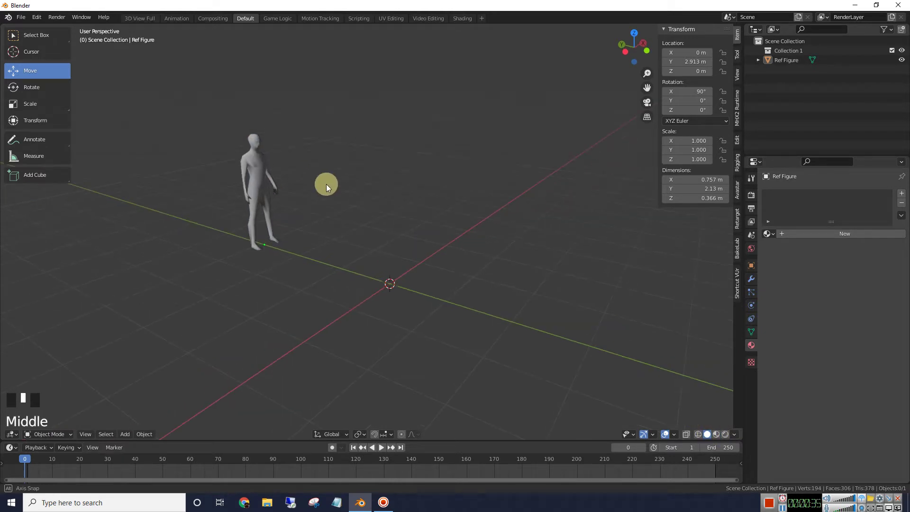
click(735, 434)
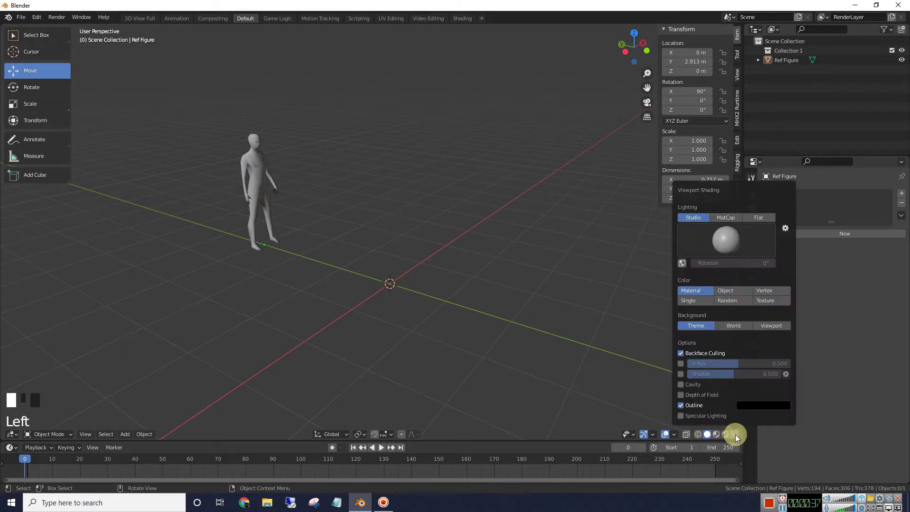
click(682, 353)
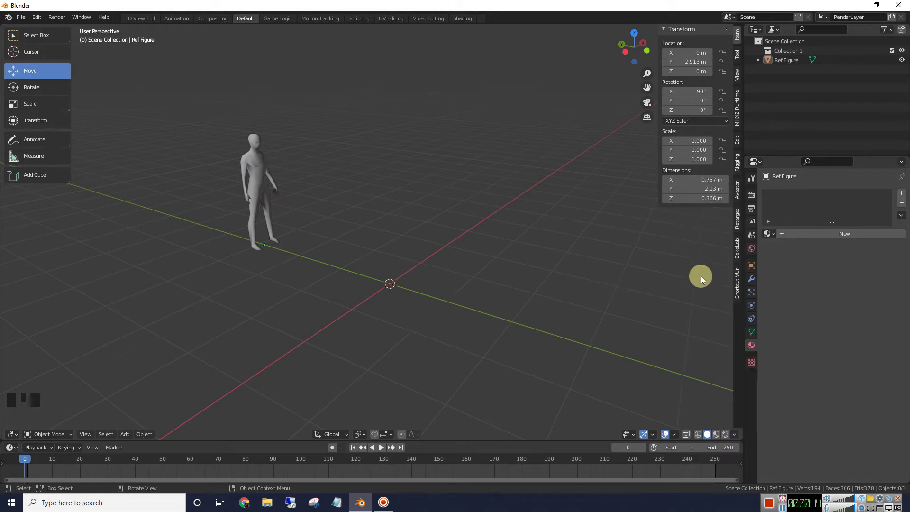
click(734, 434)
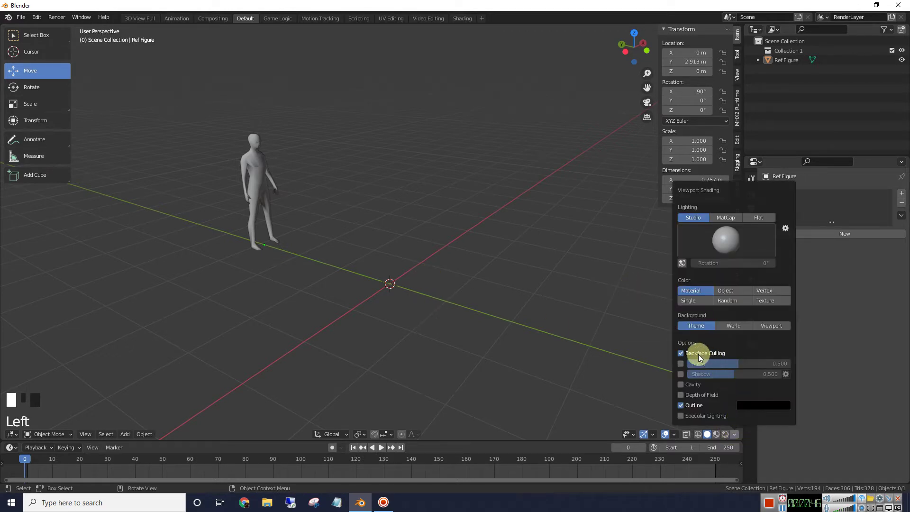
- Add a cylinder mesh at the origin with 48 vertices, a 1 m radius and a 2 m depth
scroll(497, 293, up, 1)
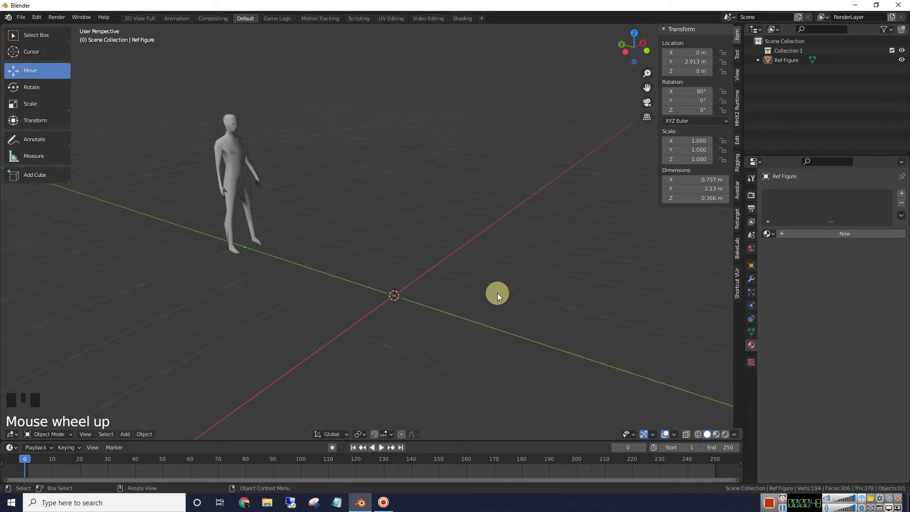
scroll(497, 293, up, 1)
middle_drag(504, 288, 504, 283)
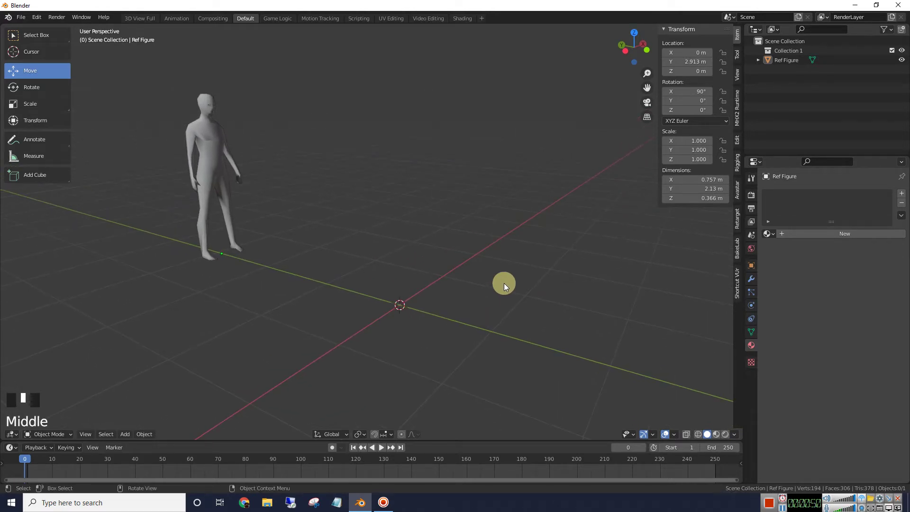
click(124, 433)
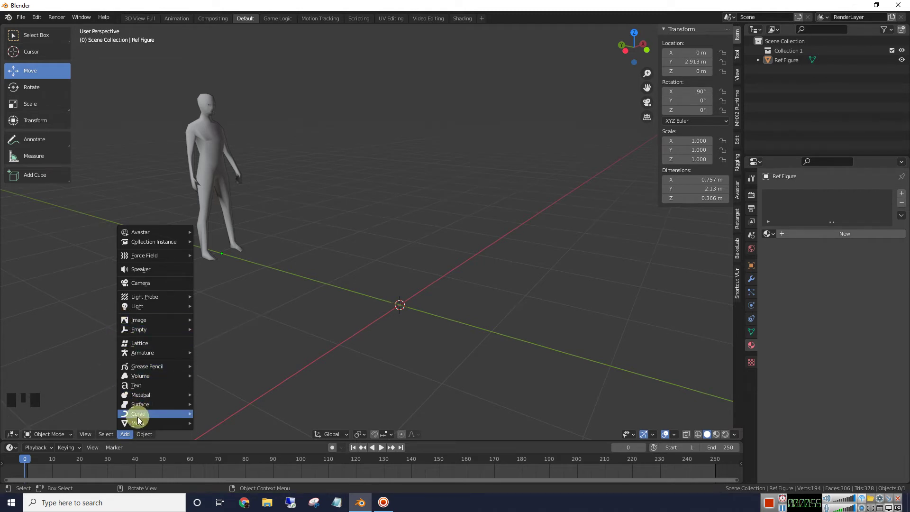
mouse_move(159, 423)
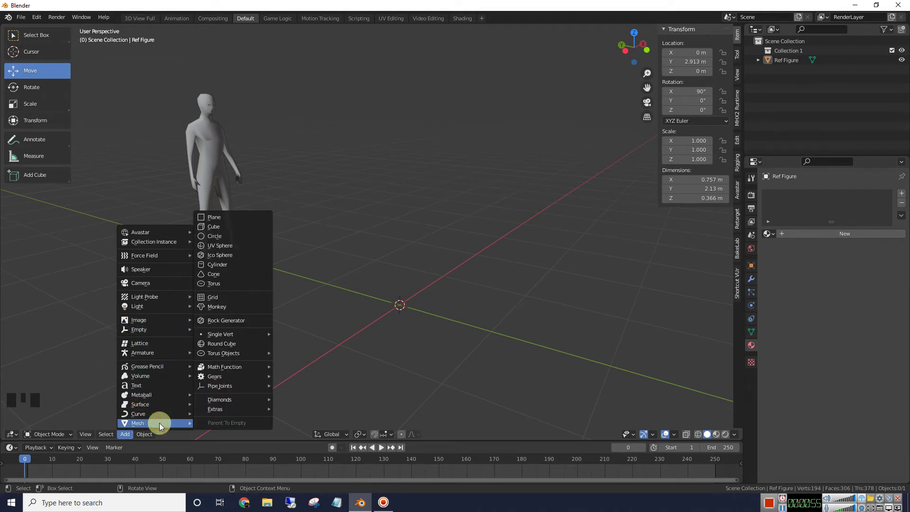
click(216, 264)
scroll(339, 281, down, 2)
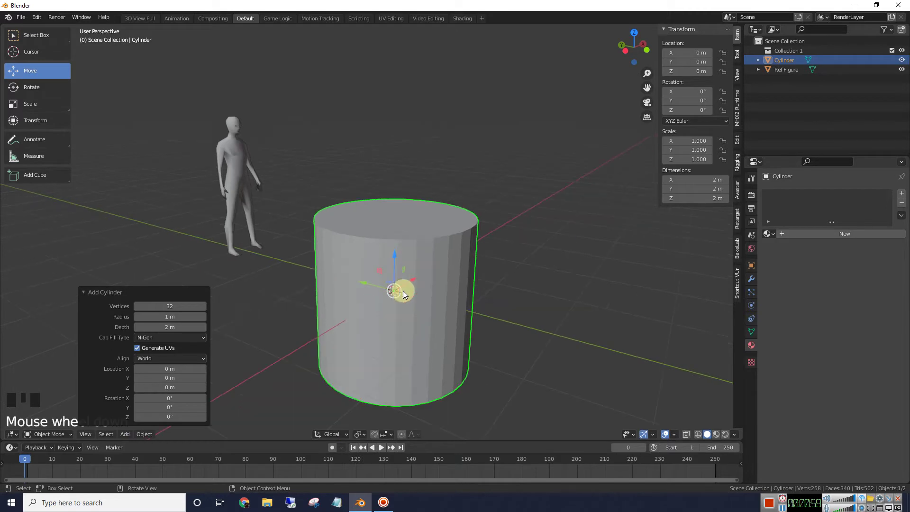
click(174, 307)
drag(173, 307, 183, 312)
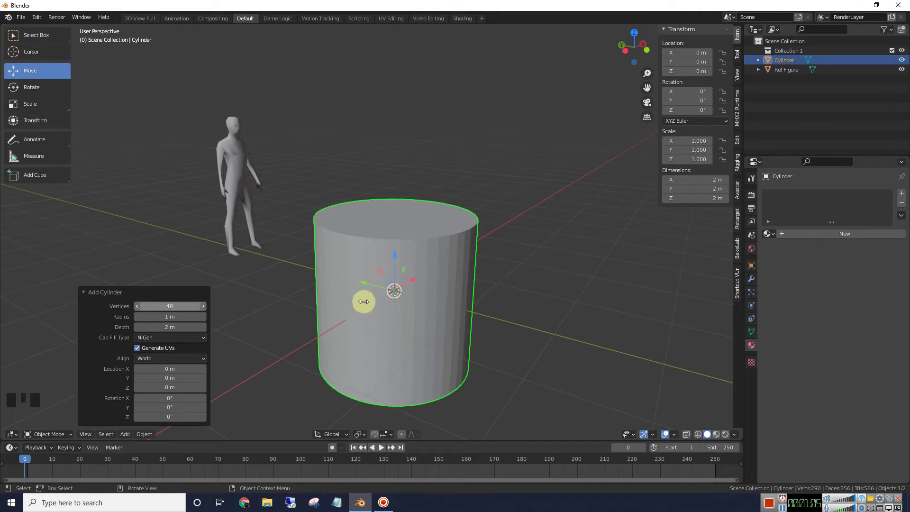
scroll(505, 289, down, 2)
middle_drag(505, 289, 507, 280)
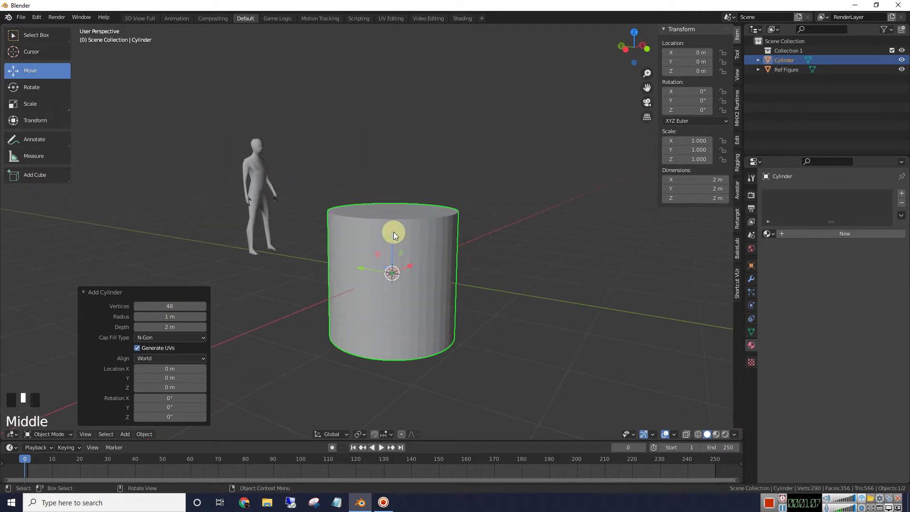
- Scale the cylinder down along Z into a flat disc about 0.1 m thick
click(43, 103)
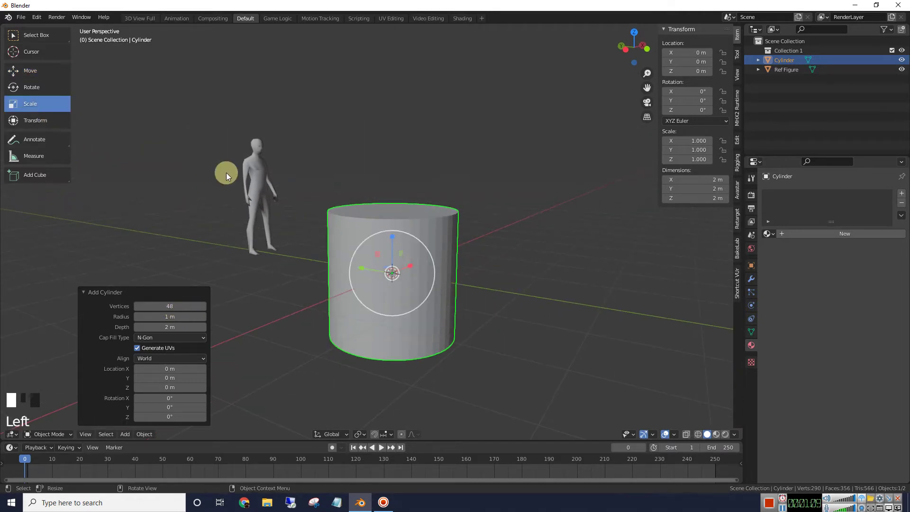
click(391, 247)
drag(391, 246, 388, 273)
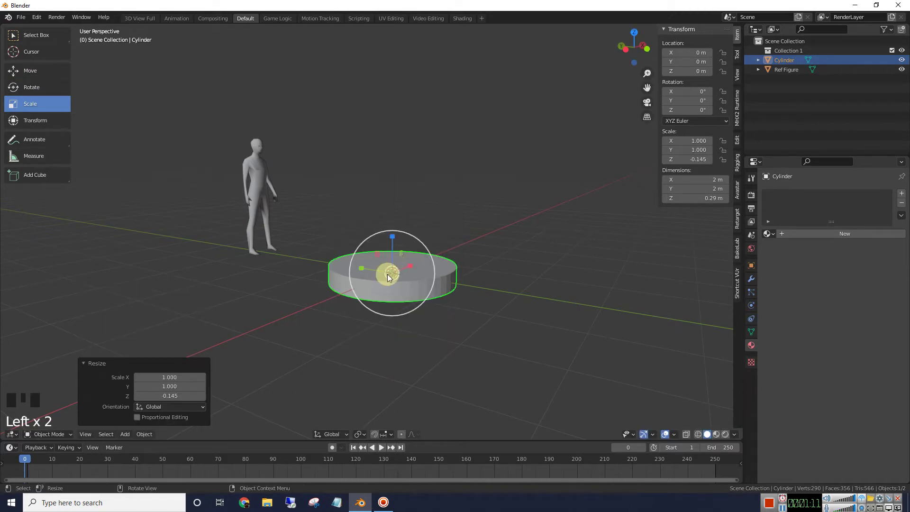
drag(394, 235, 393, 260)
- In Edit Mode, select the disc's top face and inset it by about 0.047 m
scroll(507, 299, down, 2)
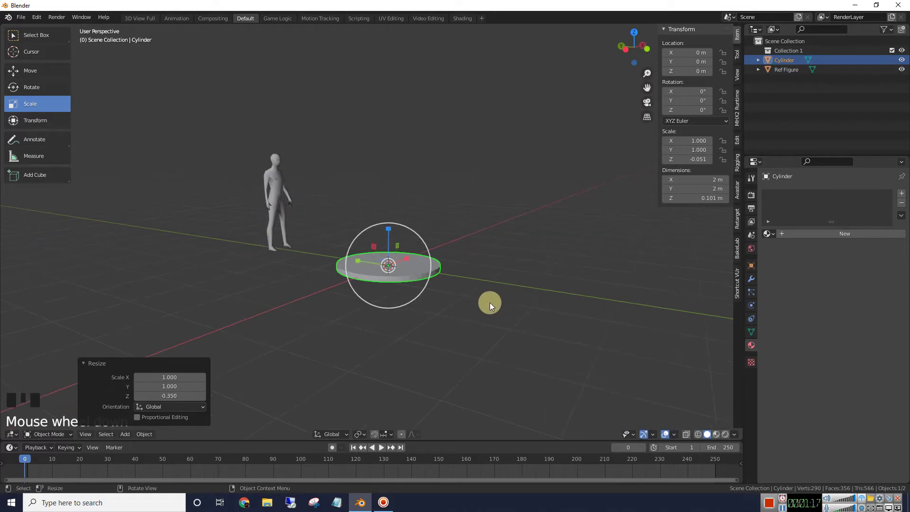
middle_drag(490, 302, 490, 315)
drag(648, 88, 644, 70)
scroll(474, 284, up, 4)
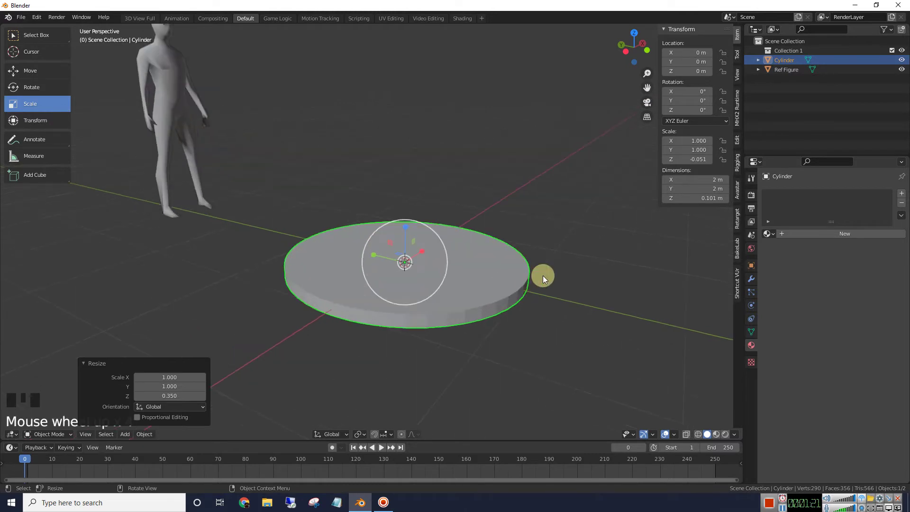
key(Tab)
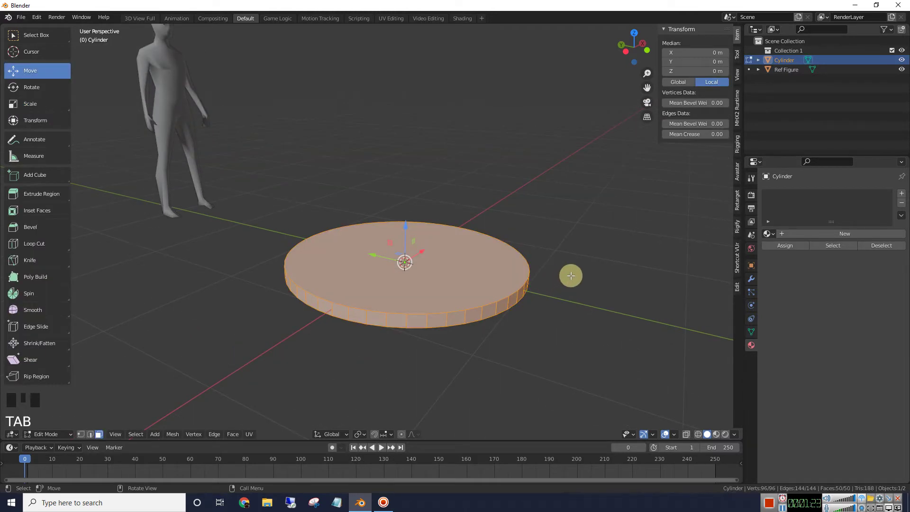
click(354, 266)
mouse_move(541, 250)
middle_down()
mouse_move(544, 266)
mouse_move(534, 262)
middle_up()
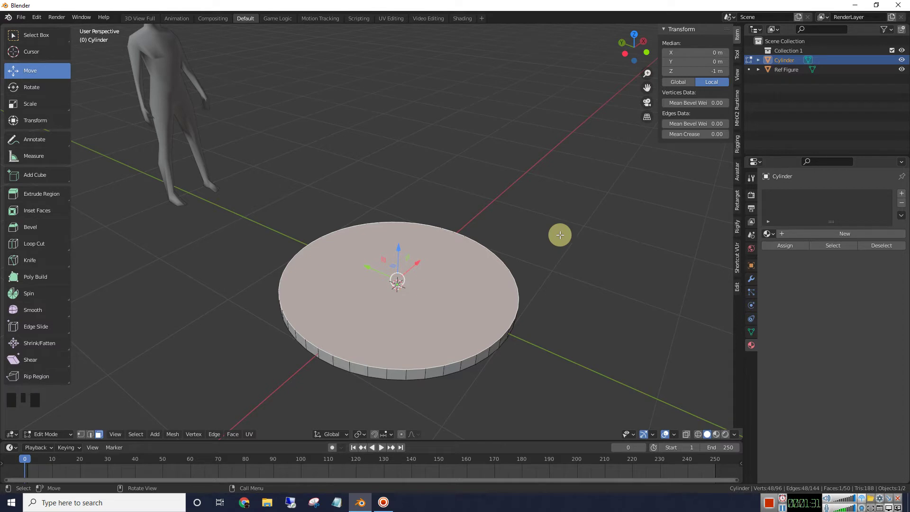
key(i)
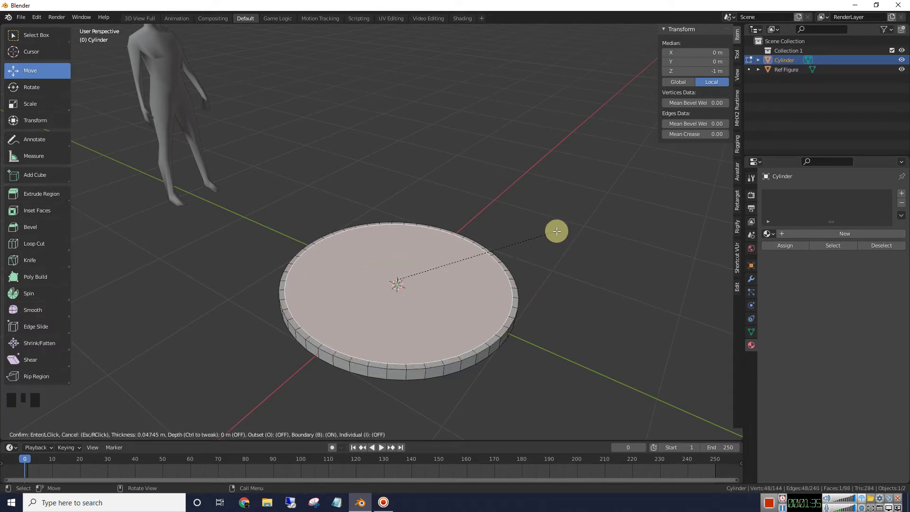
click(556, 231)
- Extrude the inset top face downward about 0.037 m to form a raised rim, and clear the selection
middle_drag(557, 228, 542, 203)
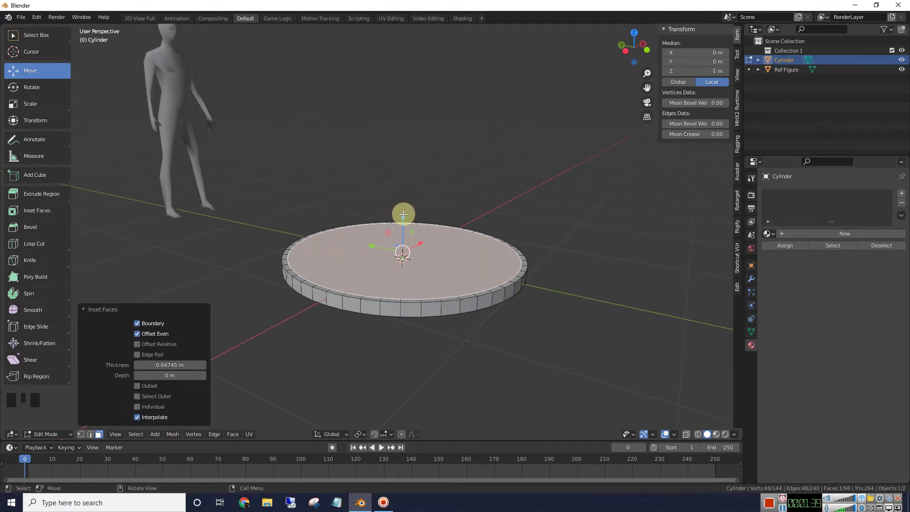
key(e)
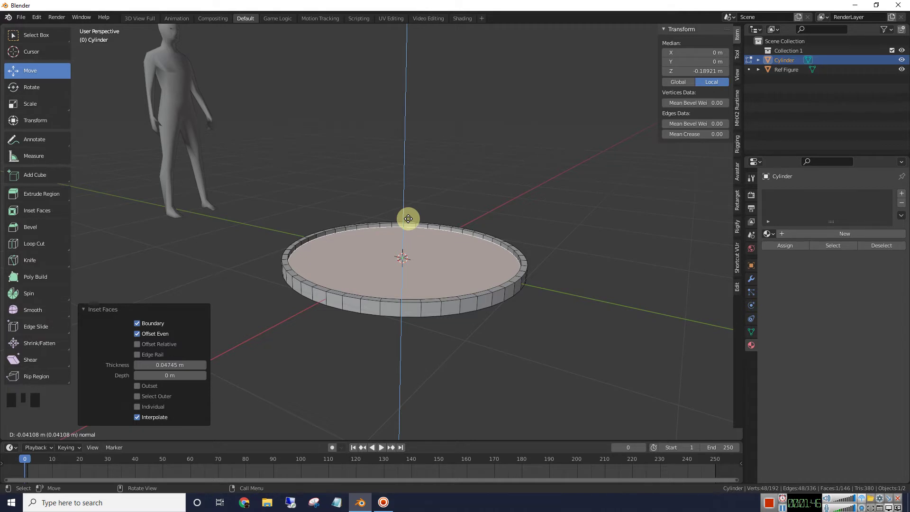
click(409, 218)
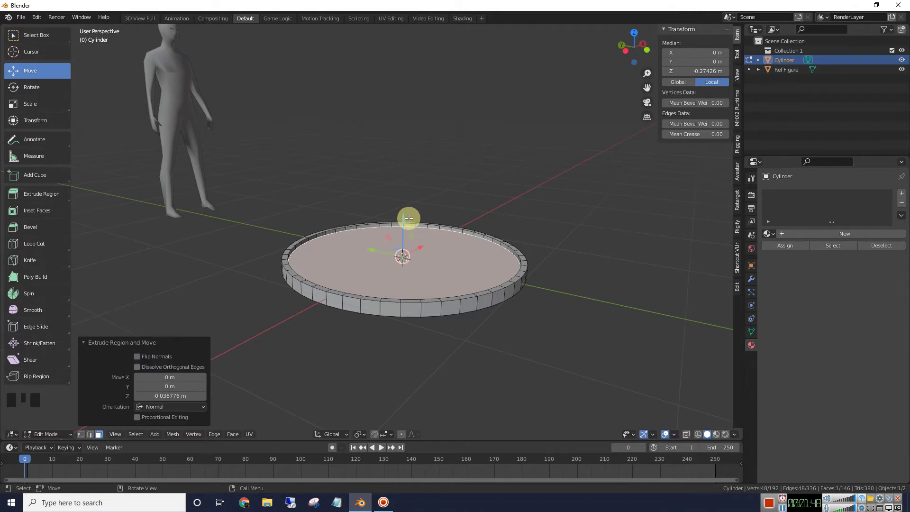
middle_click(513, 204)
click(514, 203)
- Add a single centred loop cut around the disc's outer wall
middle_drag(513, 203, 516, 198)
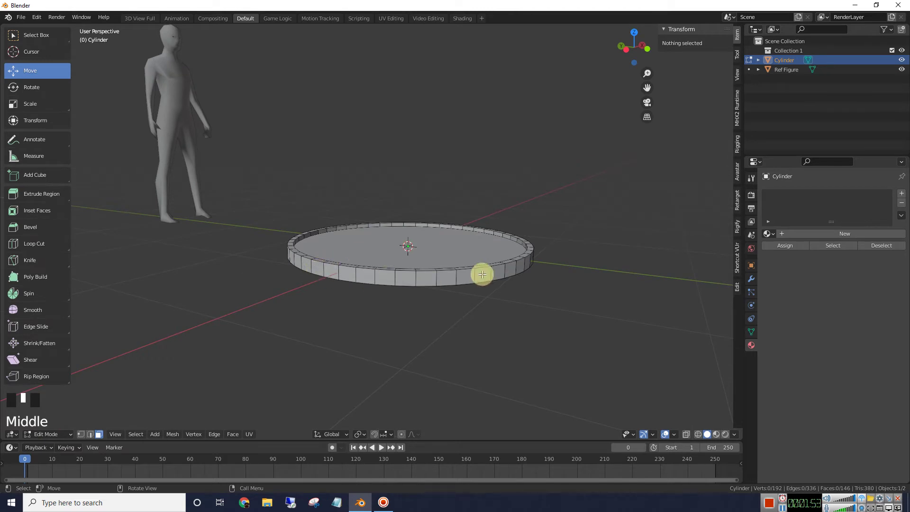
click(41, 244)
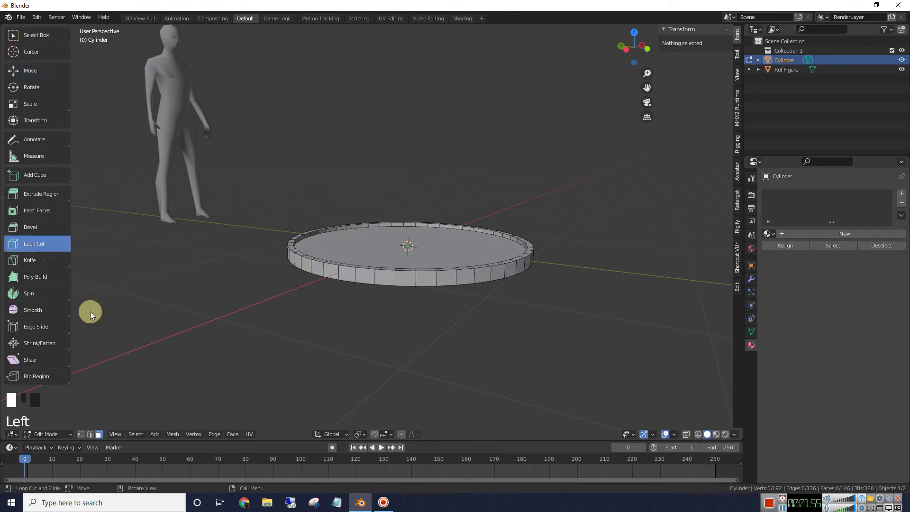
click(378, 277)
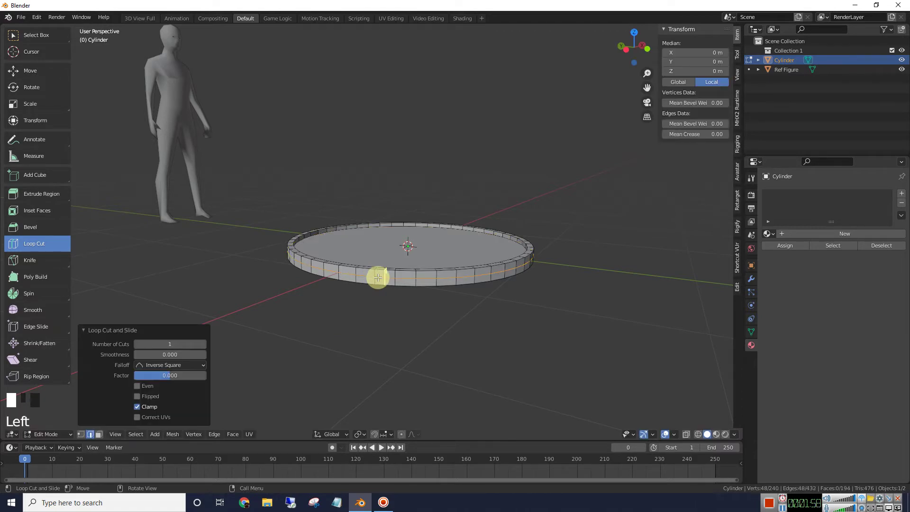
key(KP_Enter)
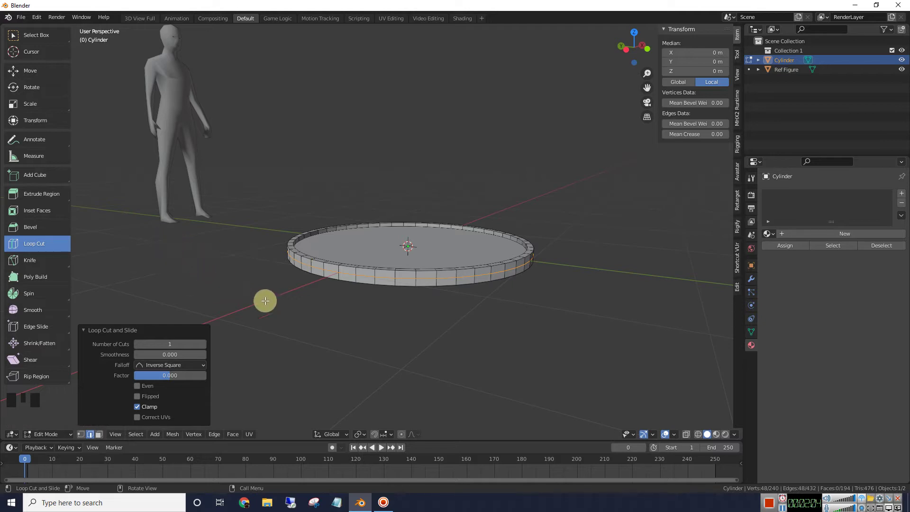
- Select the edge loop along the disc's bottom rim and scale it outward by about 1.049
click(36, 71)
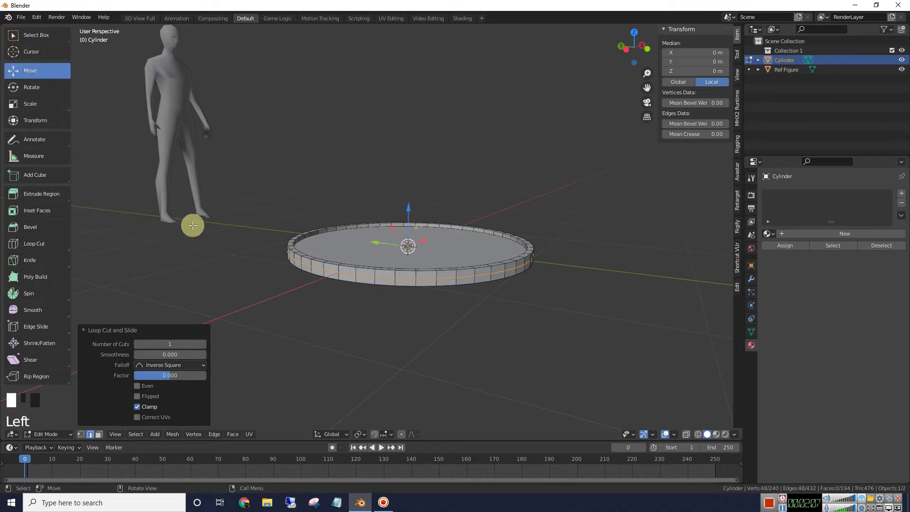
click(92, 434)
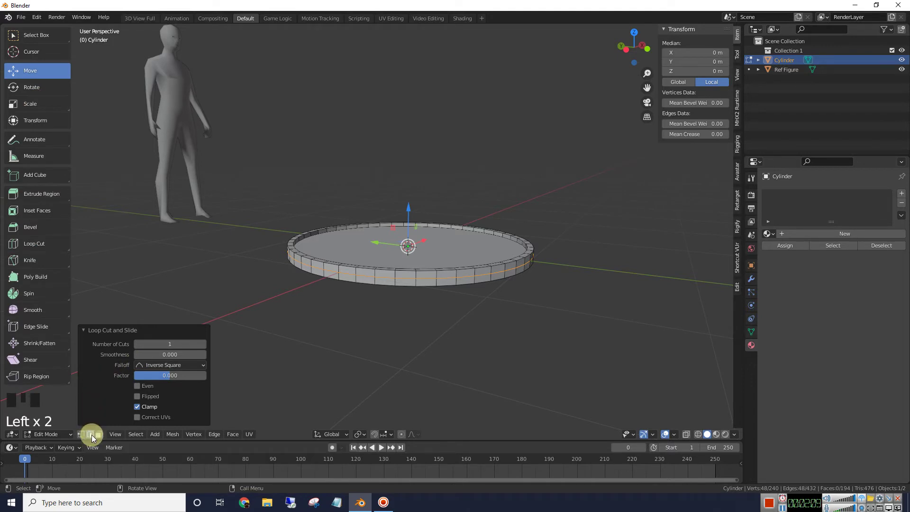
alt+click(363, 283)
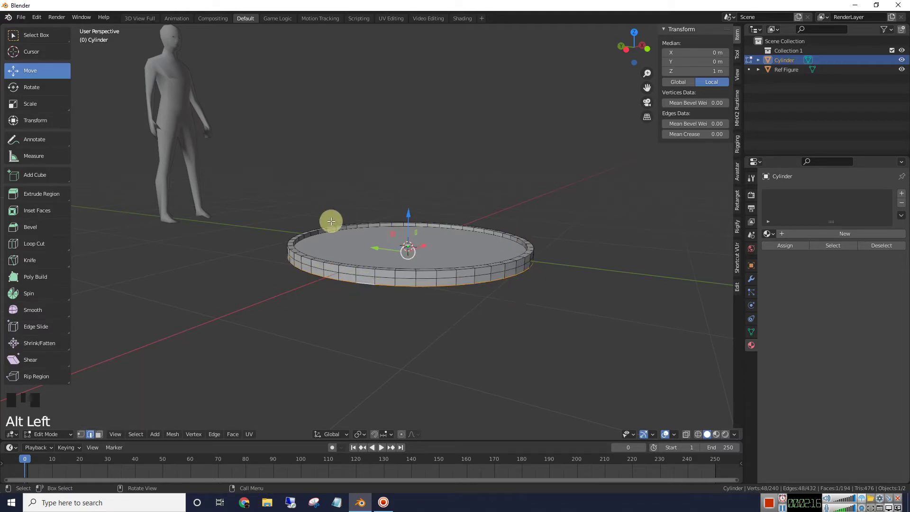
middle_drag(542, 319, 520, 301)
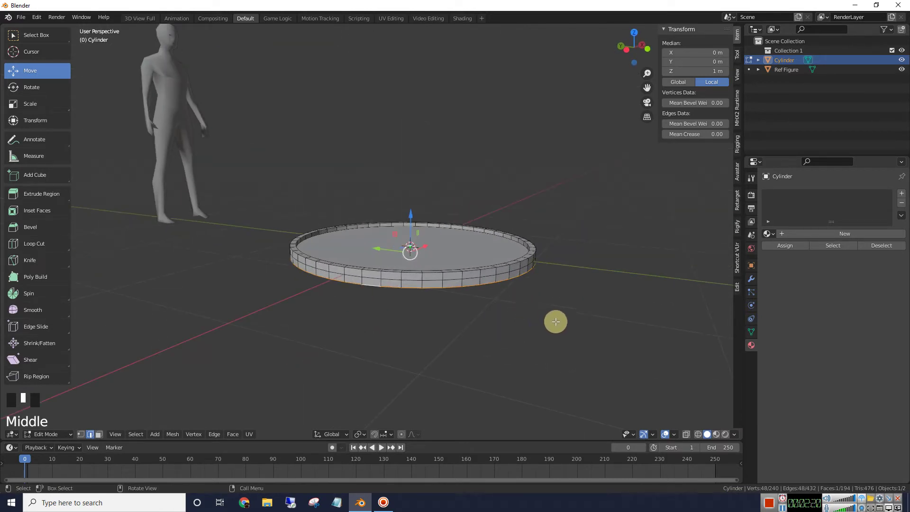
key(s)
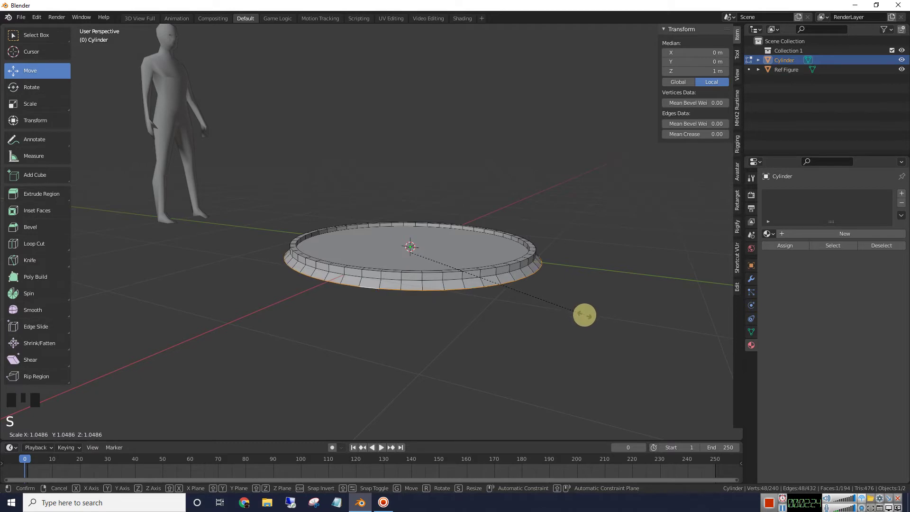
click(584, 314)
- Scale the disc's bottom edge loop slightly further outward to about 2.12 m across, return to Object Mode and deselect everything
mouse_move(502, 329)
middle_down()
mouse_move(477, 306)
mouse_move(489, 327)
middle_up()
key(s)
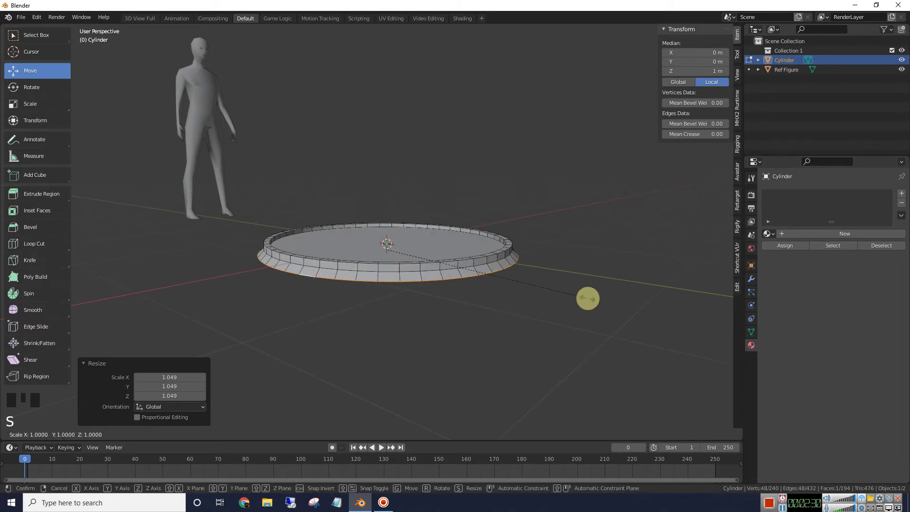
click(589, 298)
middle_drag(577, 306, 548, 266)
click(579, 272)
scroll(573, 278, down, 2)
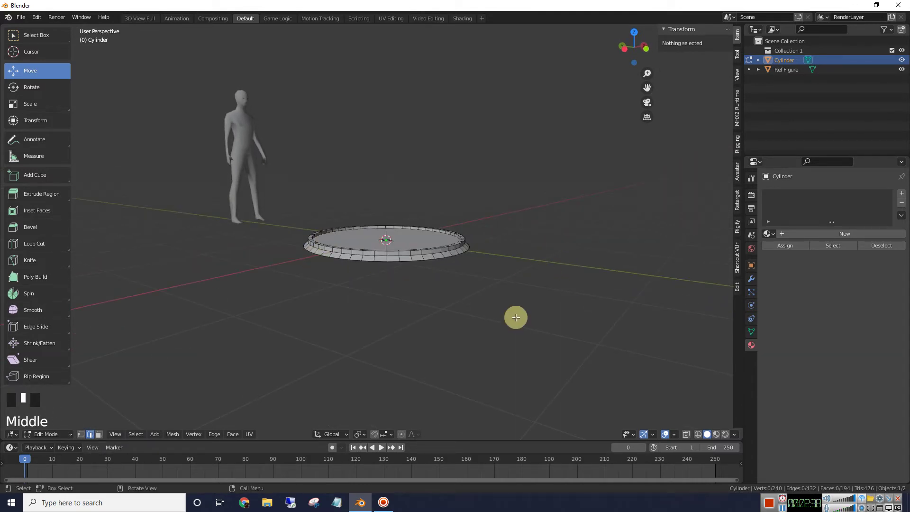
scroll(516, 317, down, 1)
middle_drag(493, 308, 493, 310)
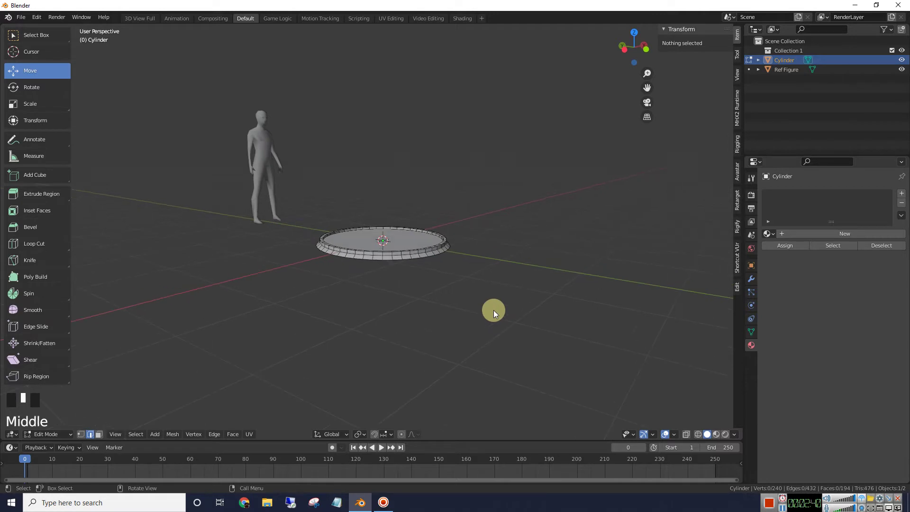
key(Tab)
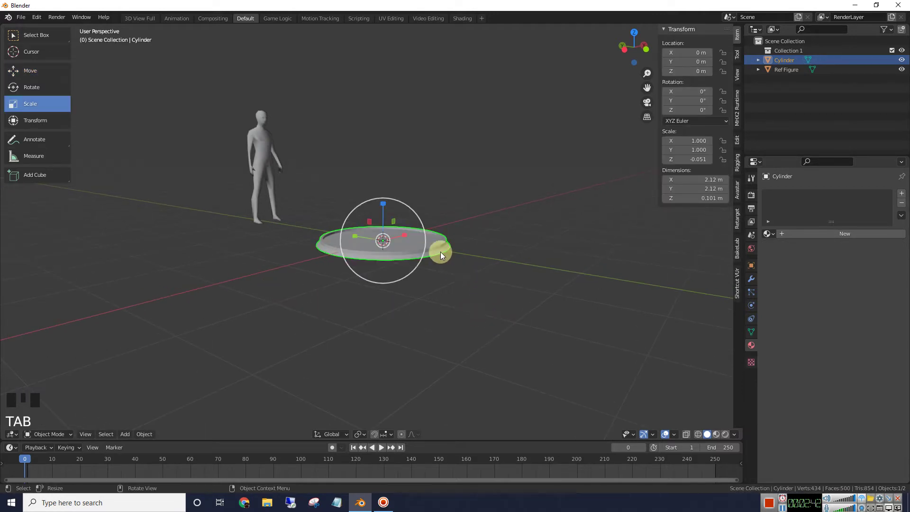
click(492, 280)
- Select the disc object and apply Shade Smooth to it
scroll(374, 310, up, 4)
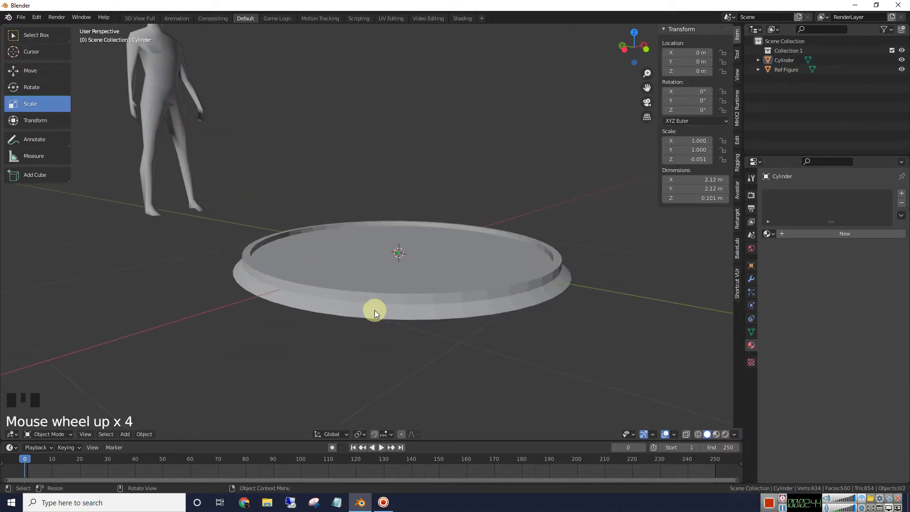
scroll(374, 310, down, 2)
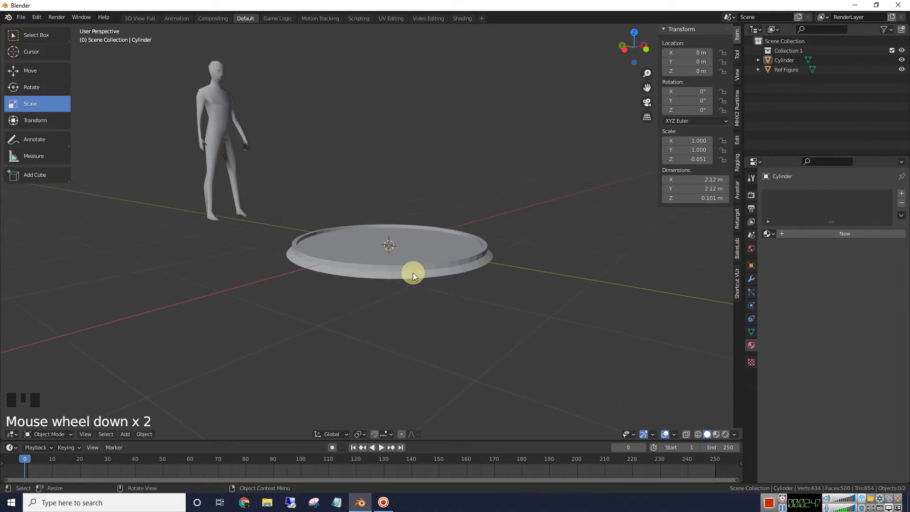
scroll(398, 283, up, 2)
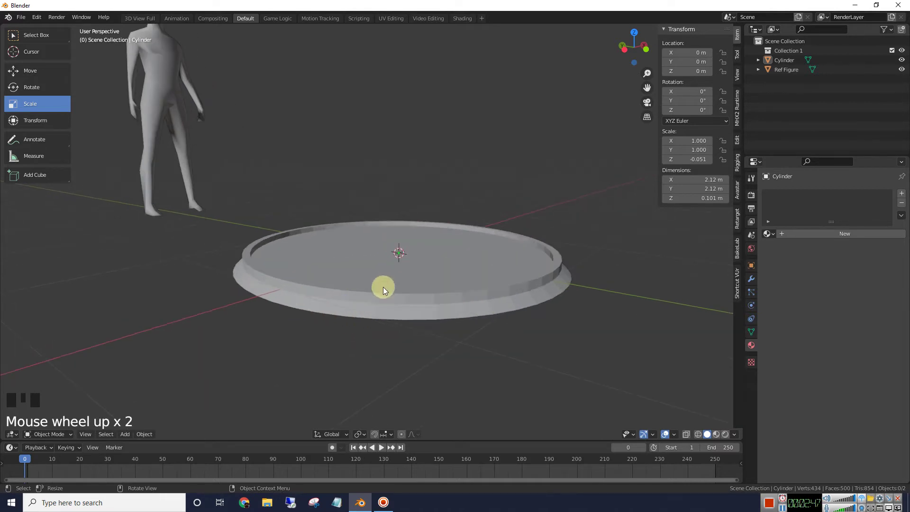
right_click(431, 305)
click(430, 302)
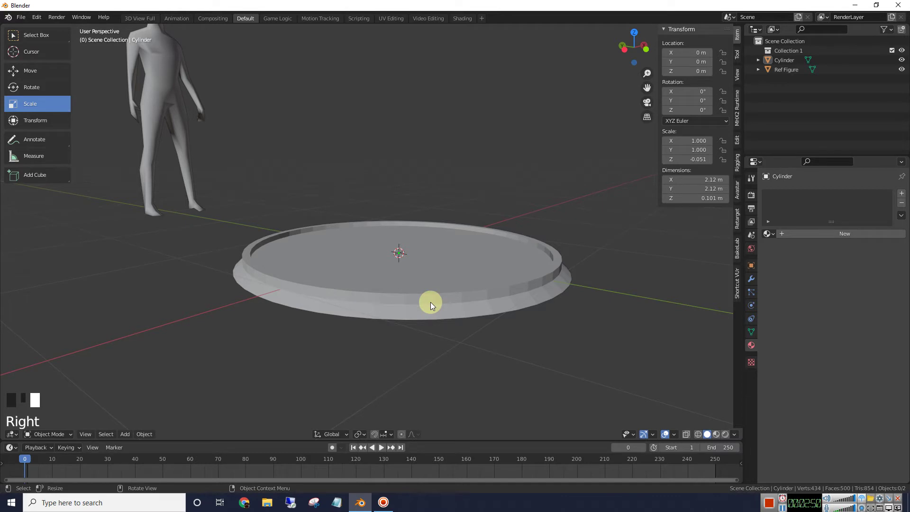
click(430, 302)
right_click(430, 303)
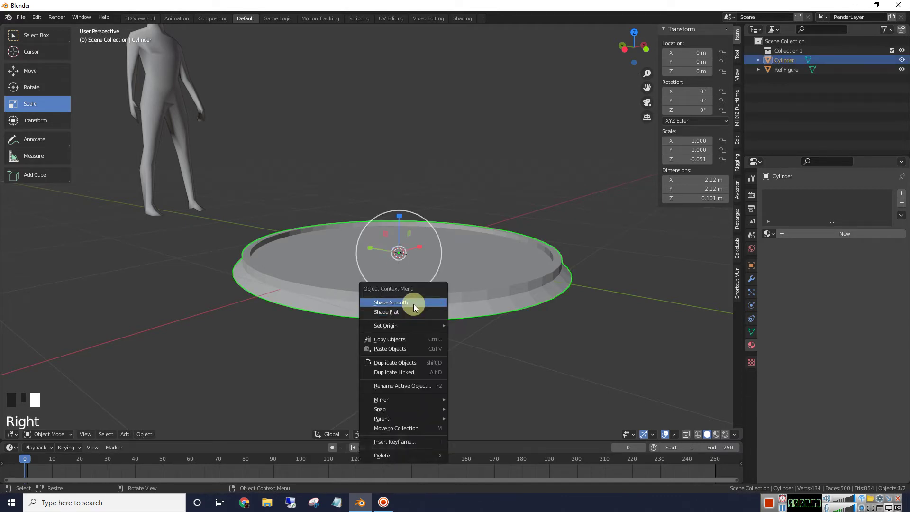
click(414, 303)
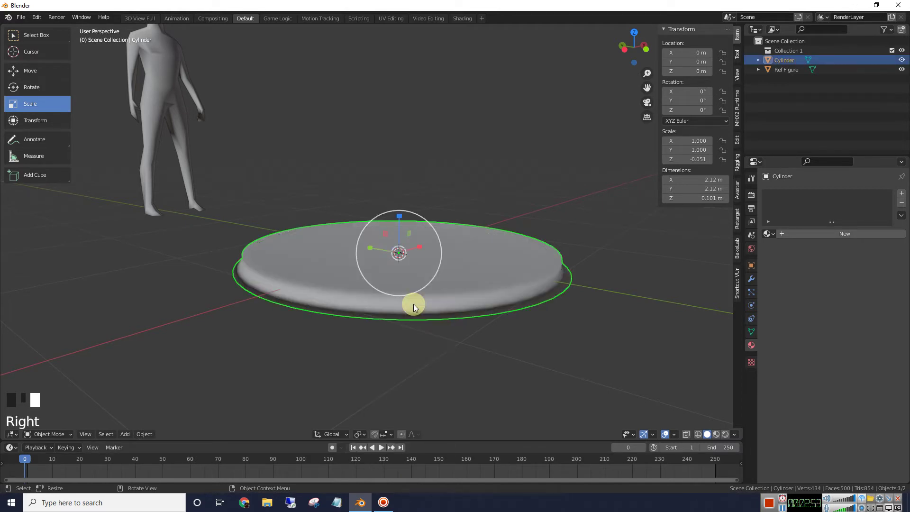
- Enable Auto Smooth at 30° in the disc's normals settings and deselect the disc
click(750, 333)
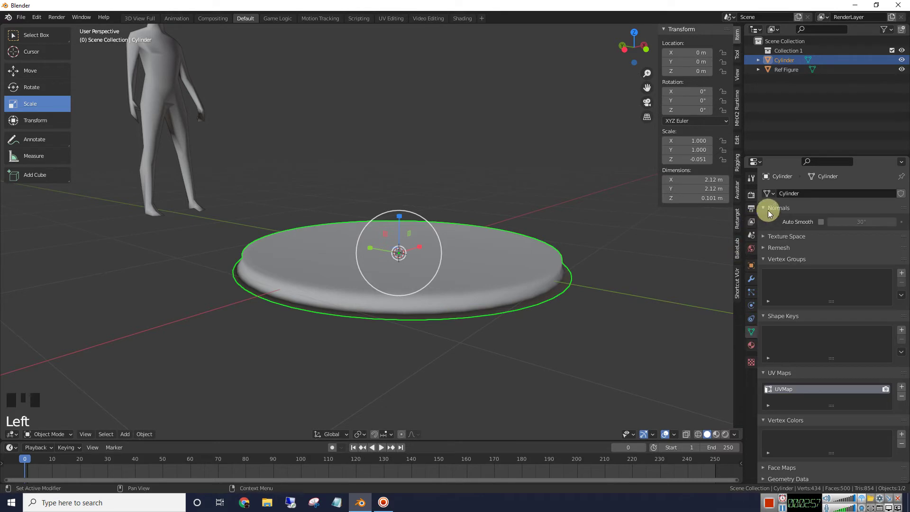
click(821, 222)
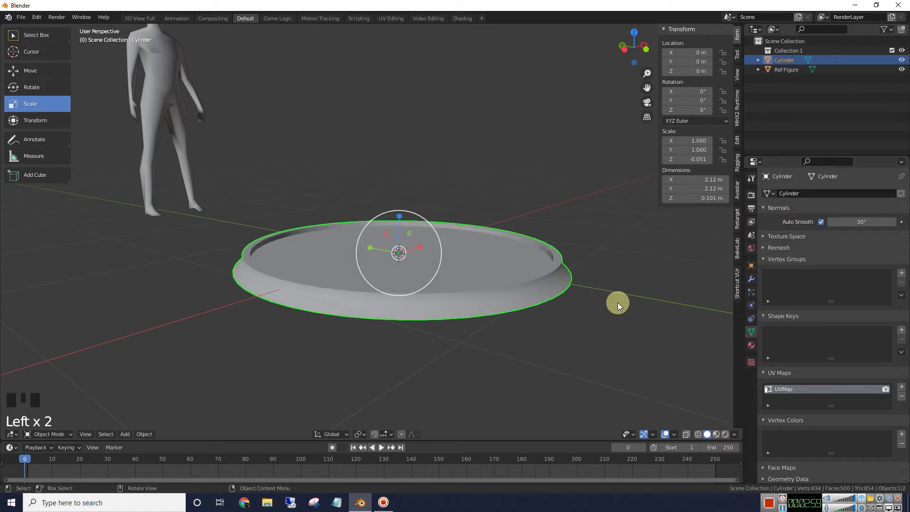
mouse_move(618, 302)
middle_down()
mouse_move(618, 274)
mouse_move(615, 292)
mouse_move(605, 263)
mouse_move(582, 264)
middle_up()
click(615, 292)
scroll(605, 263, down, 2)
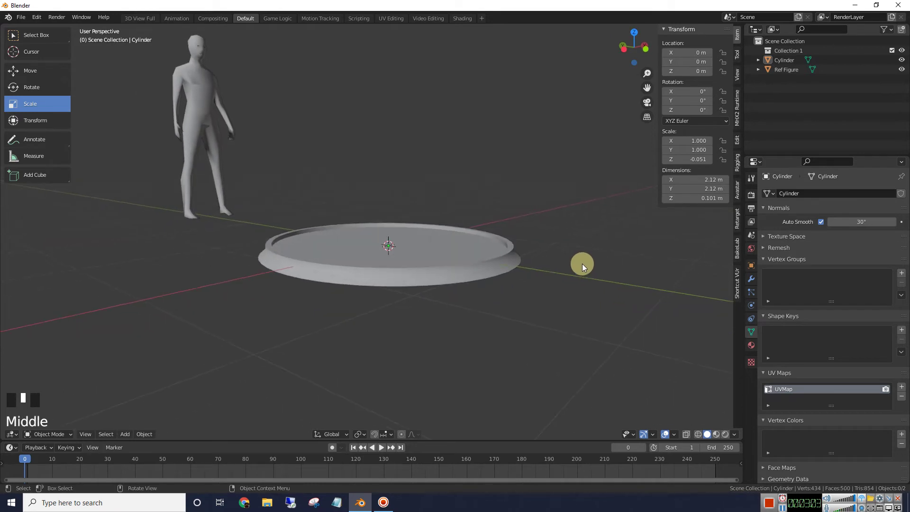
- Add a 48-vertex cylinder with 1 m radius and 2 m depth, and move it down about 0.73 m along Z
scroll(582, 263, down, 3)
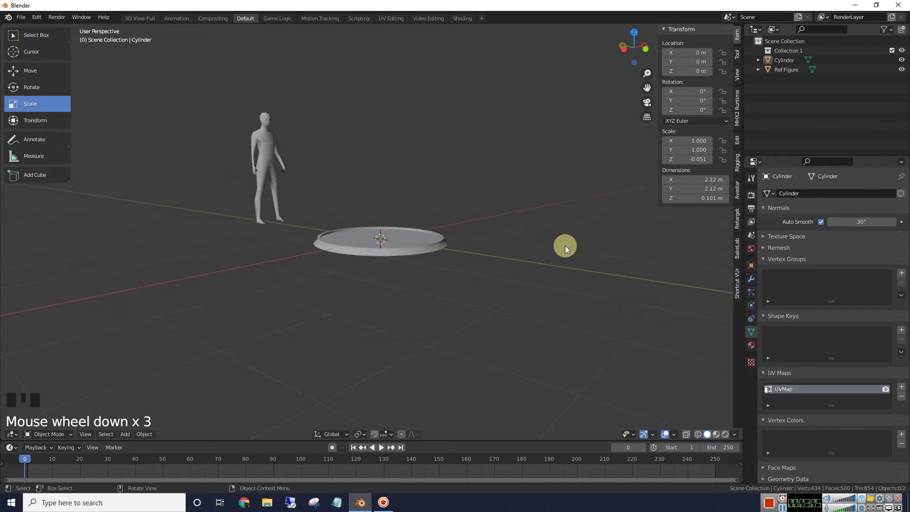
click(125, 434)
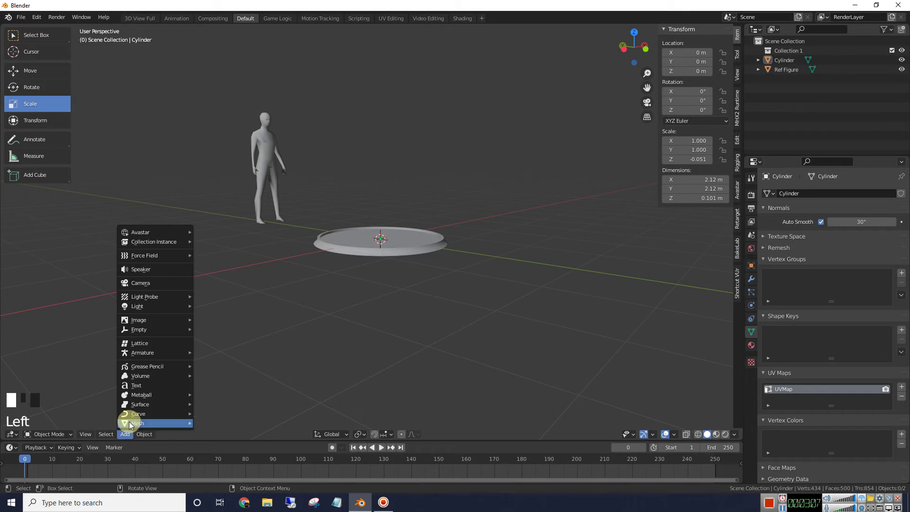
mouse_move(127, 421)
mouse_move(213, 384)
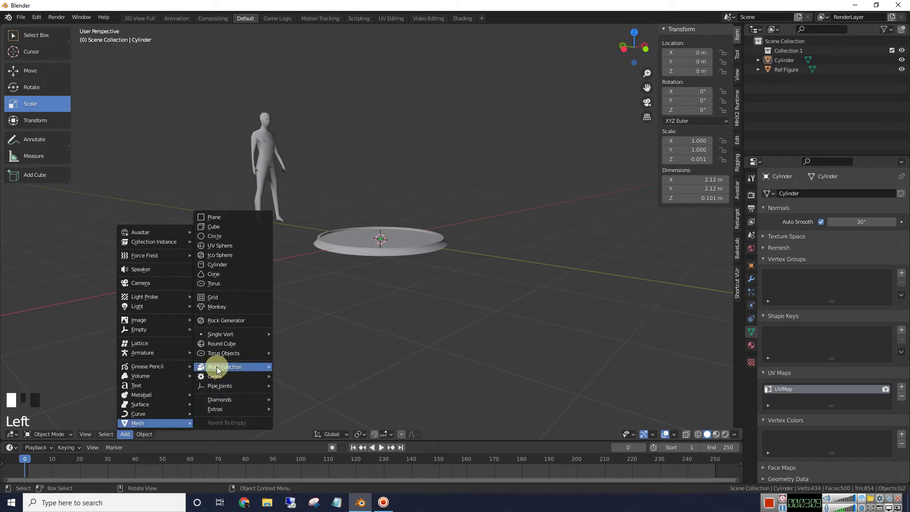
click(218, 266)
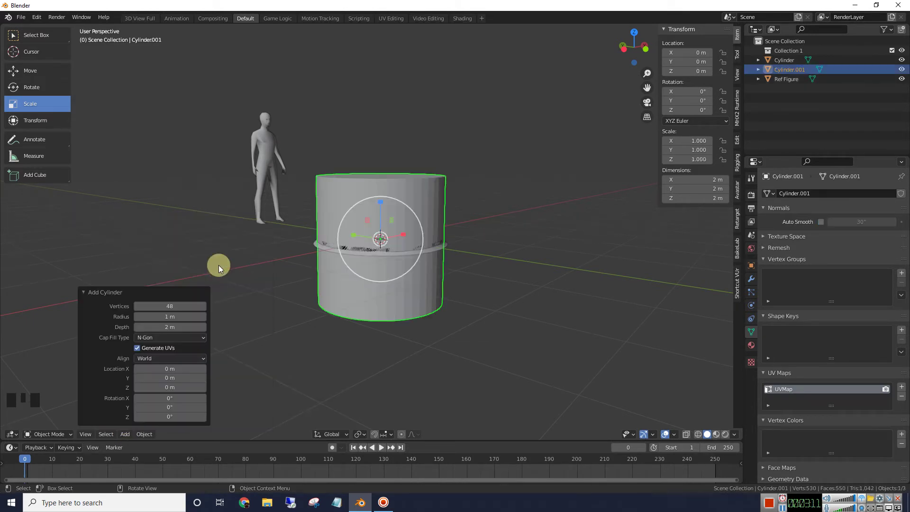
click(35, 70)
drag(380, 200, 391, 251)
- Scale the new cylinder by about 0.965 and lower it about 0.27 m so its top sits inside the disc, leaving it deselected
scroll(472, 245, up, 2)
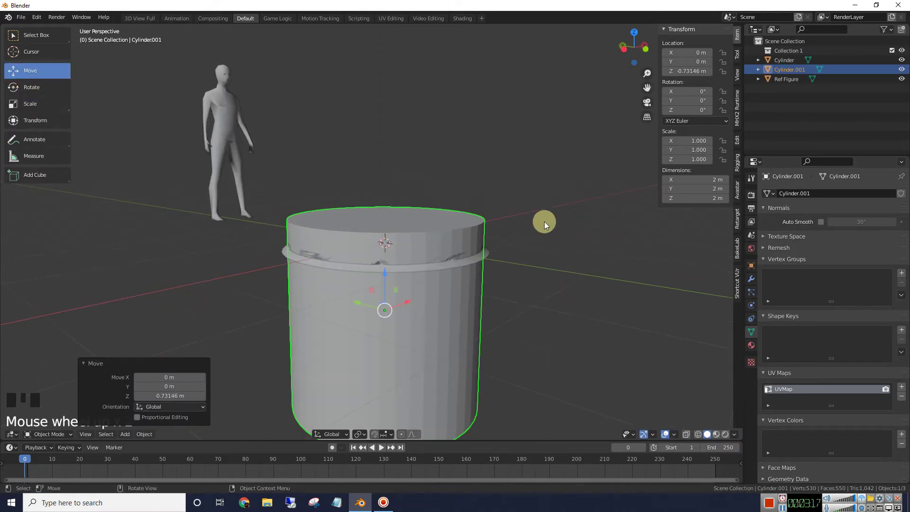
key(s)
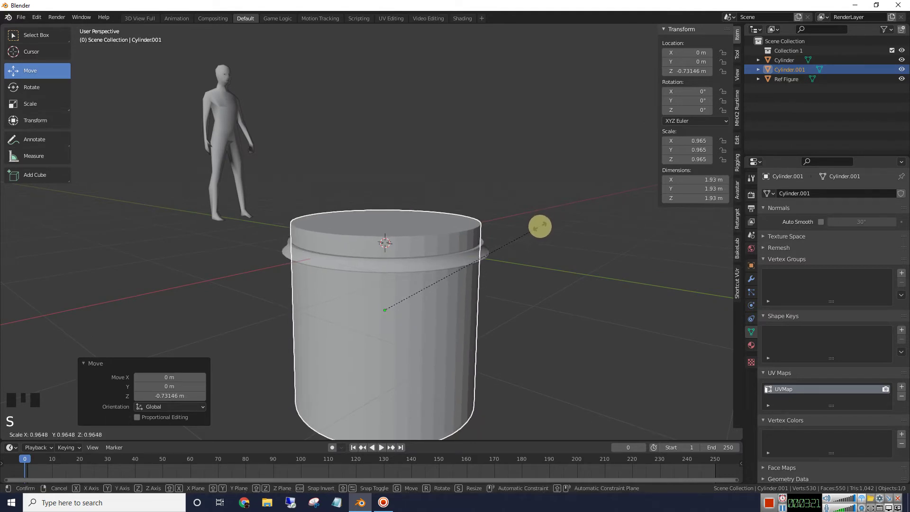
click(540, 226)
drag(385, 271, 383, 297)
click(522, 245)
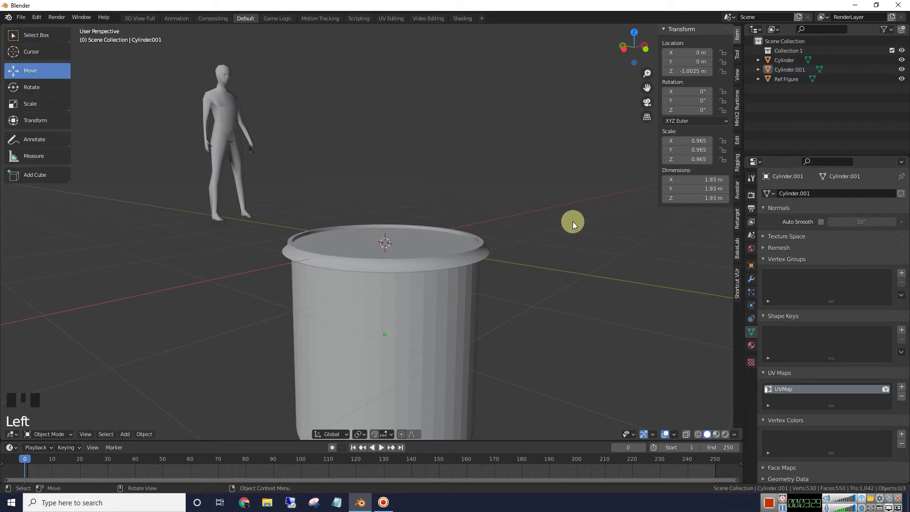
- Duplicate the large cylinder and move the copy about -1.85 m along X
middle_drag(548, 248, 540, 212)
middle_drag(530, 220, 491, 252)
scroll(518, 244, down, 2)
click(406, 283)
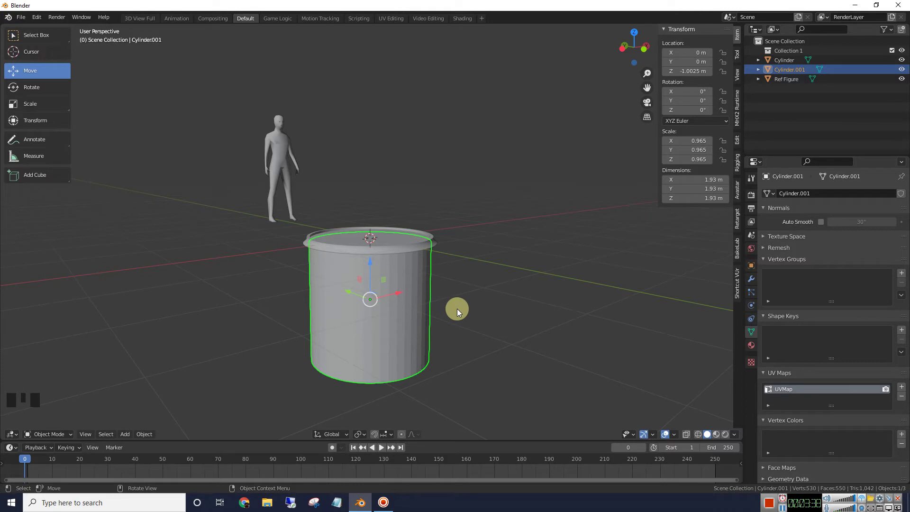
key(shift+d)
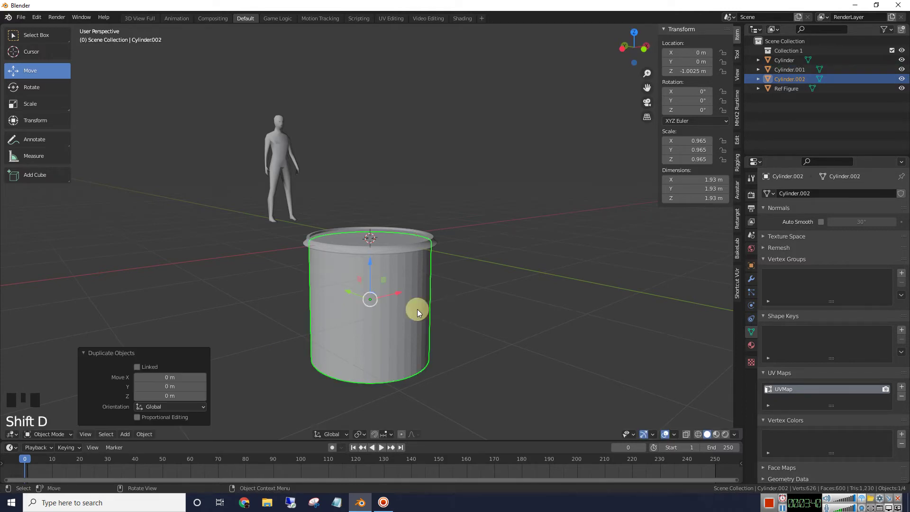
drag(397, 292, 287, 310)
- Scale the duplicated cylinder down uniformly to about 0.107 m in every dimension
scroll(362, 251, down, 2)
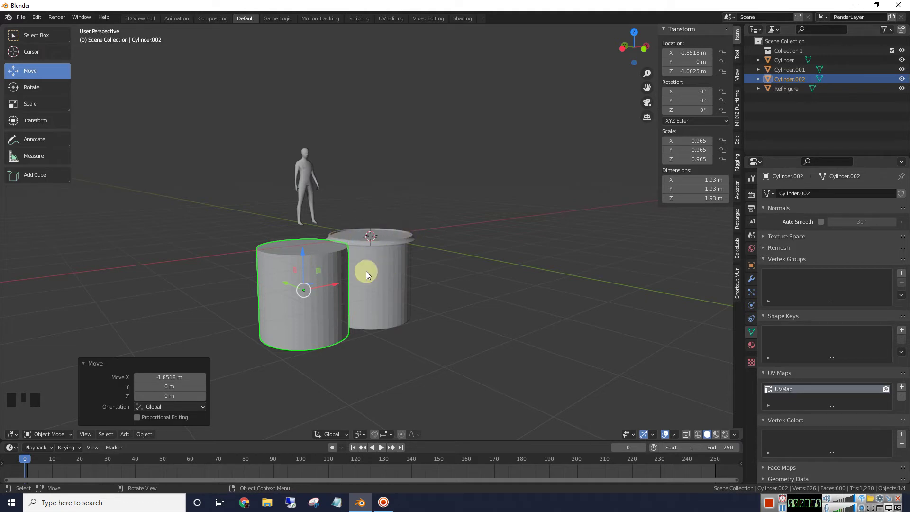
key(s)
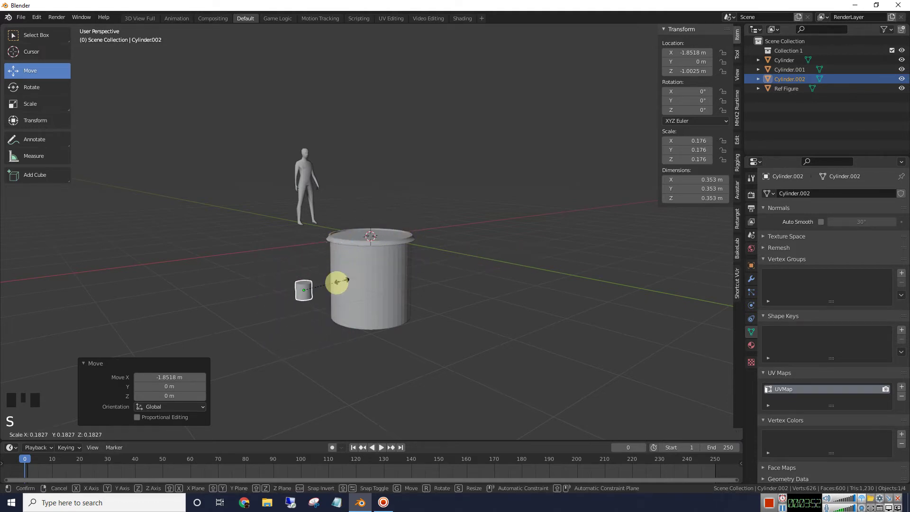
click(326, 288)
key(s)
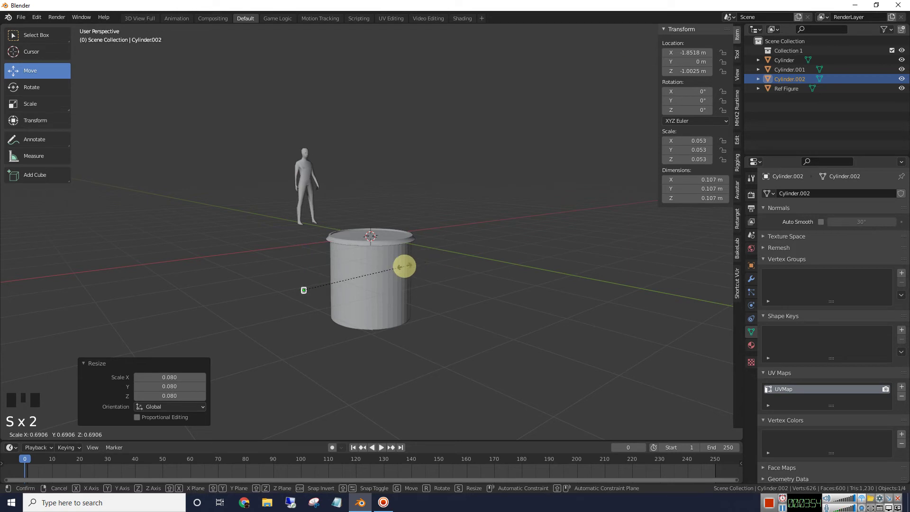
click(406, 264)
- Stretch the small cylinder along Z by about 7.9 into a thin rod about 0.844 m tall
click(30, 85)
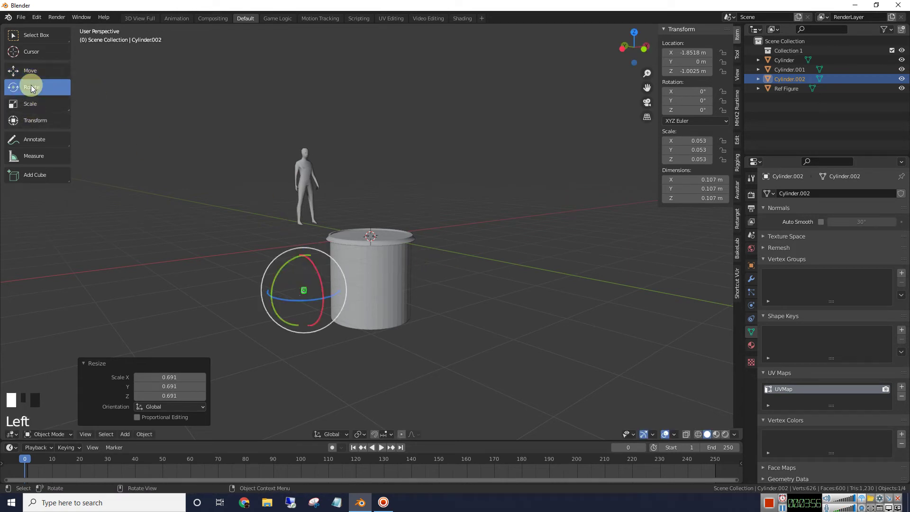
click(45, 107)
drag(305, 254, 418, 277)
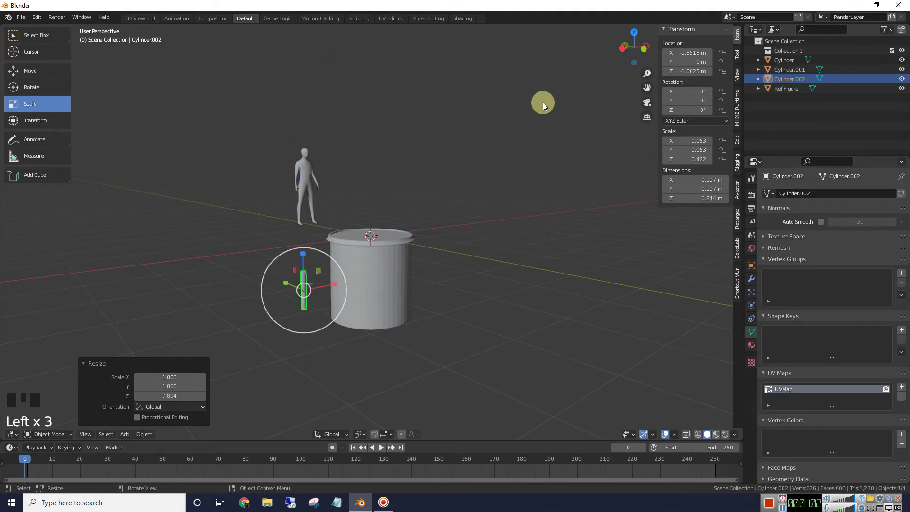
- Move the thin rod about 0.78 m along X and 0.58 m up along Z, beside the disc's outer edge
click(643, 49)
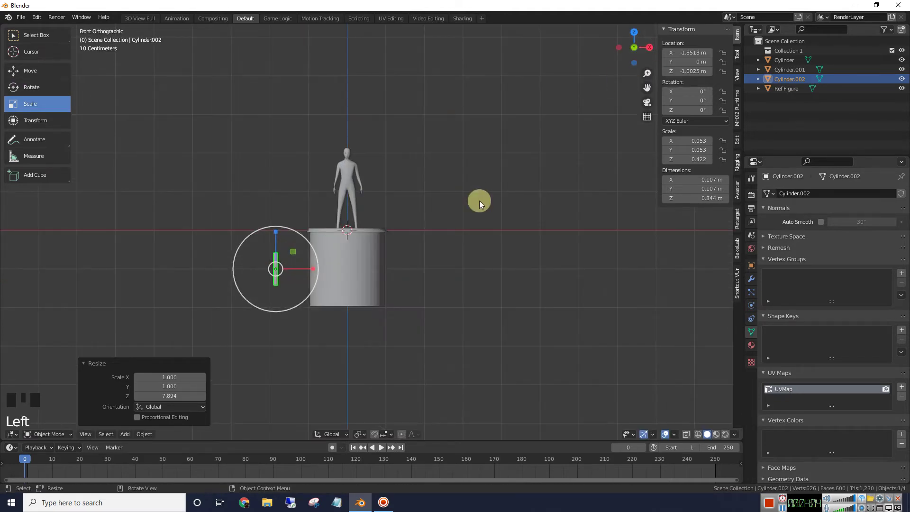
scroll(417, 246, up, 4)
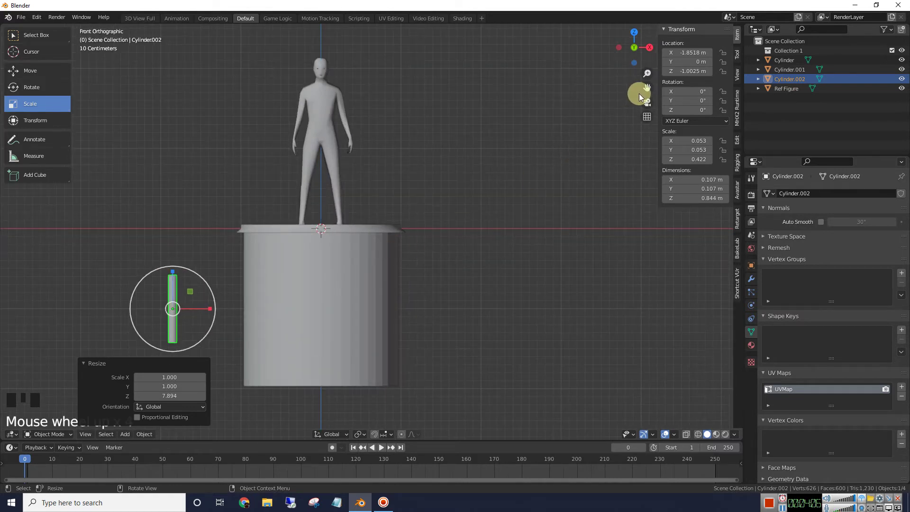
drag(639, 93, 541, 158)
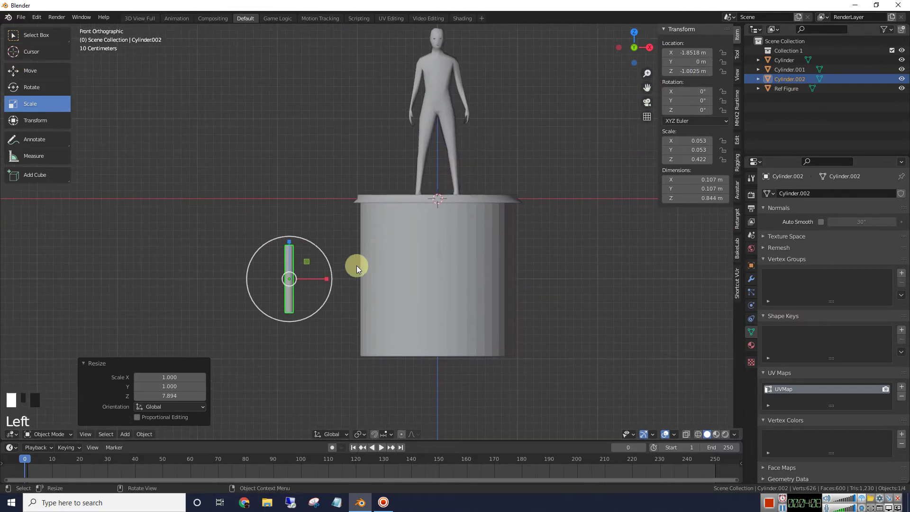
key(g)
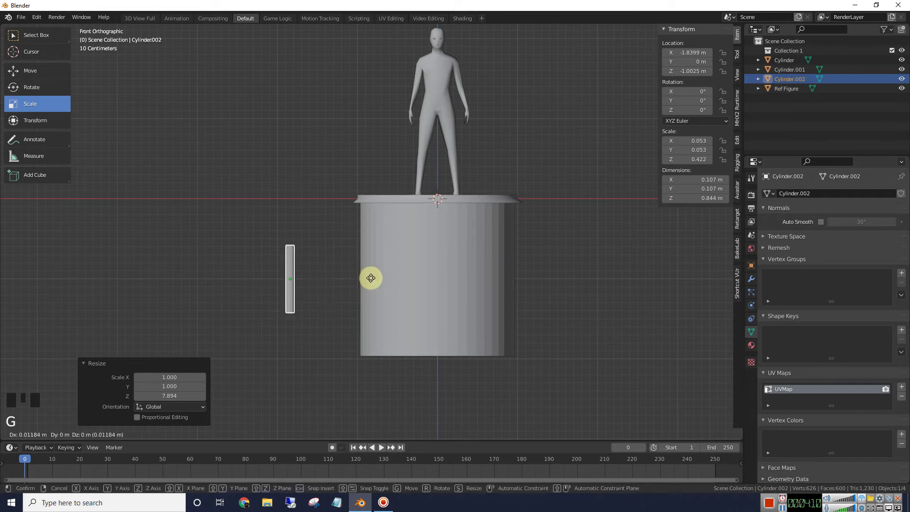
click(427, 235)
- Scale the rod by about 0.305 and move it about 0.048 m along X and 0.281 m up, against the disc's rim
scroll(426, 235, up, 2)
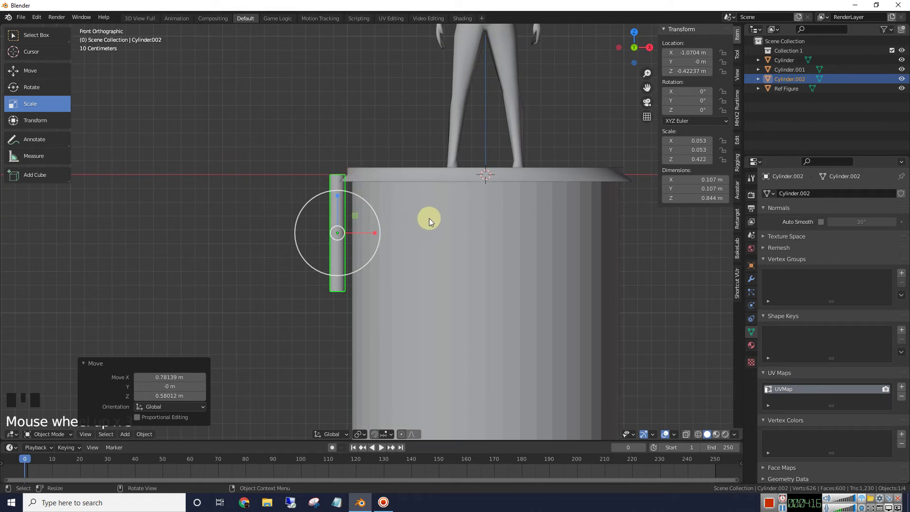
key(s)
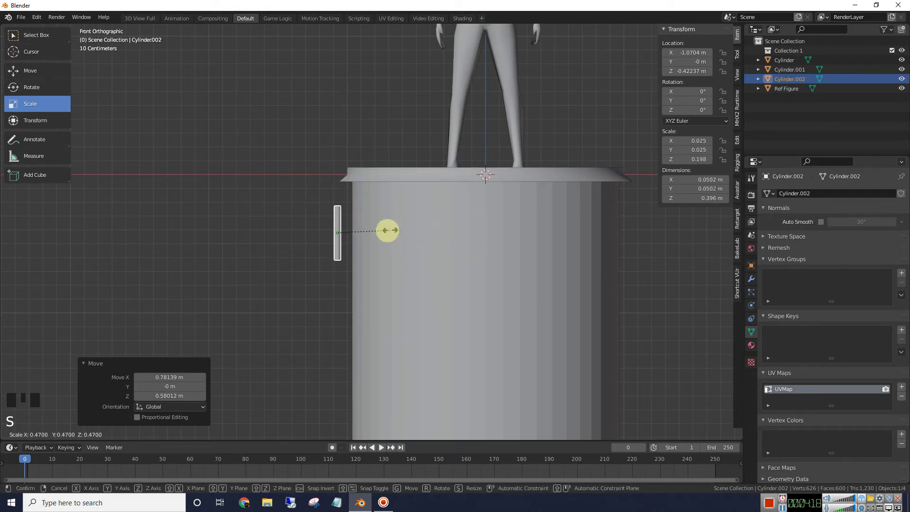
click(373, 232)
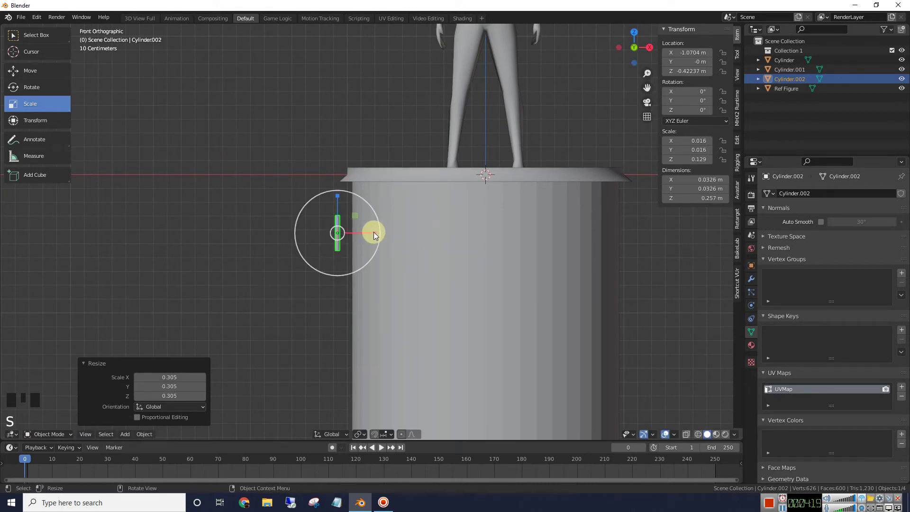
click(42, 75)
drag(336, 231, 348, 189)
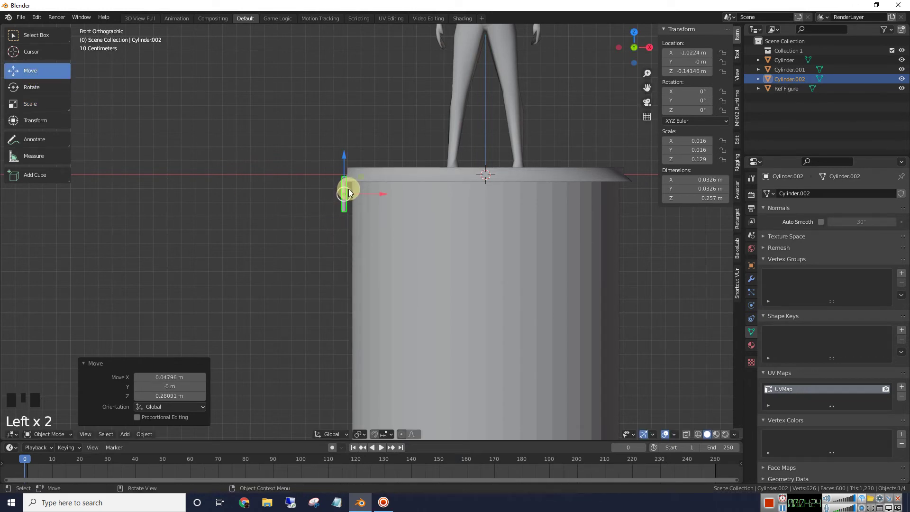
- Scale the thin rod down to about 0.215 m tall and raise it about 0.038 m along Z against the rim
key(s)
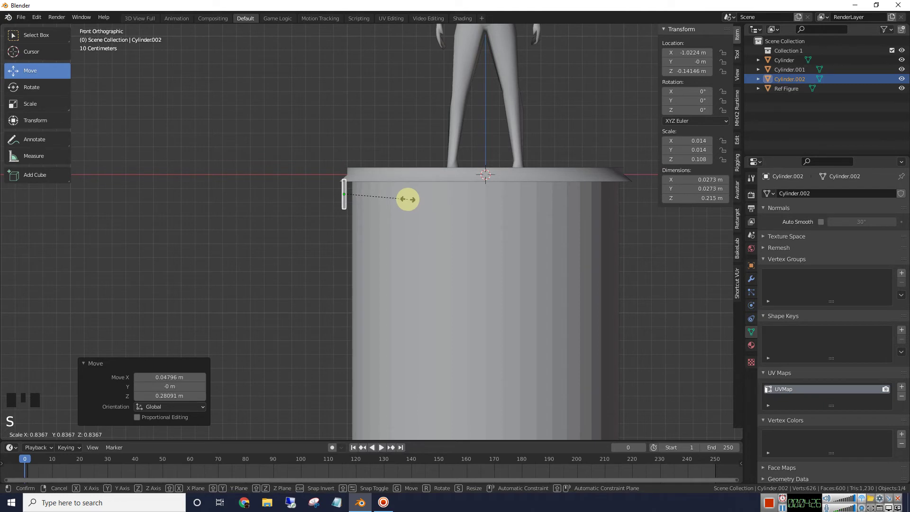
click(407, 199)
drag(344, 153, 343, 146)
middle_drag(351, 175, 416, 222)
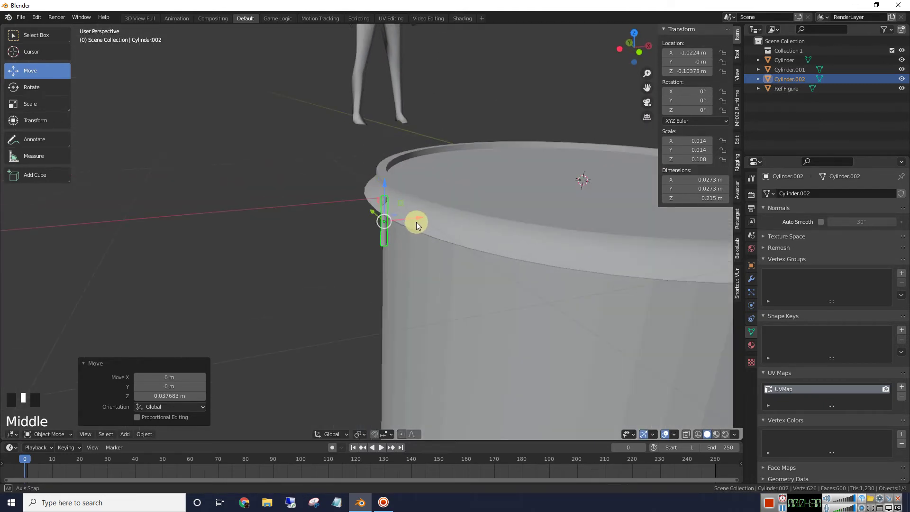
click(330, 225)
middle_drag(330, 226, 370, 209)
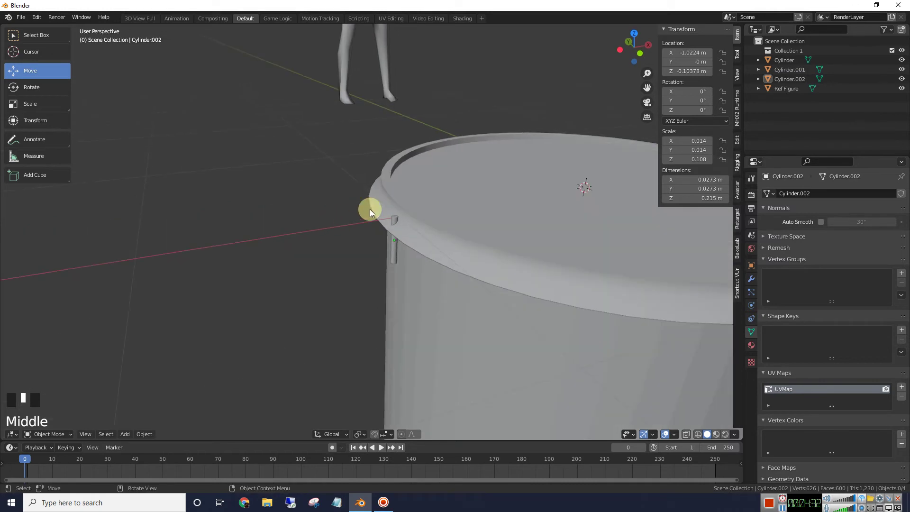
- Shift the thin rod slightly outward along X to about -1.0267 m and deselect it
click(393, 218)
drag(425, 234, 423, 235)
scroll(316, 226, down, 4)
mouse_move(314, 231)
middle_down()
mouse_move(334, 209)
mouse_move(300, 226)
middle_up()
click(300, 227)
click(286, 232)
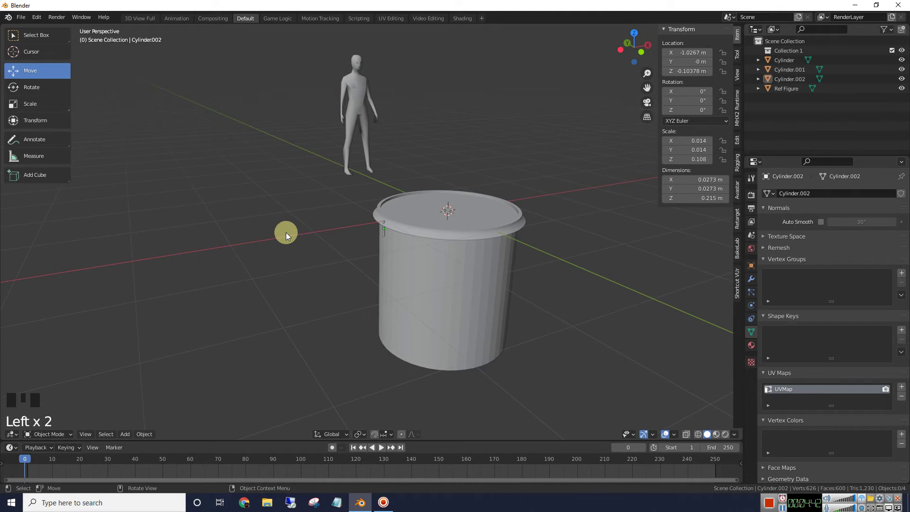
- Add a mesh cube and scale it uniformly by about 0.457 to 0.914 m
click(125, 435)
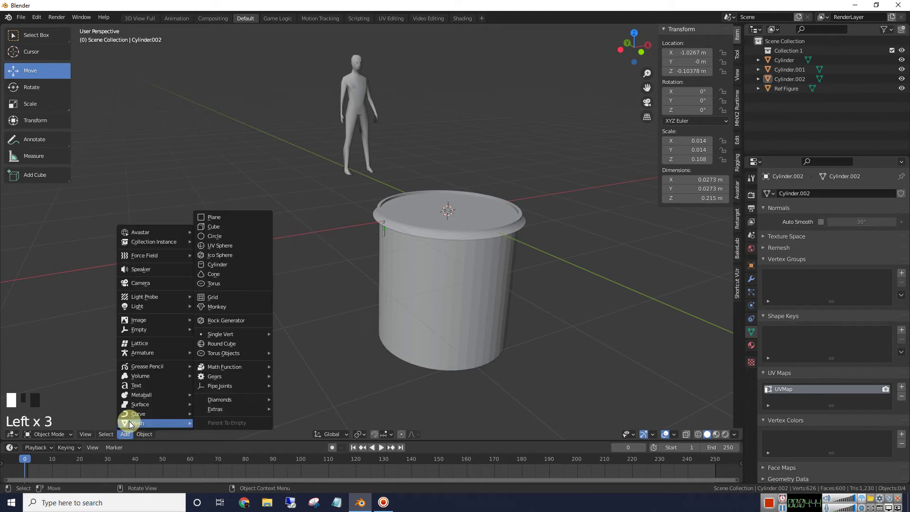
click(226, 229)
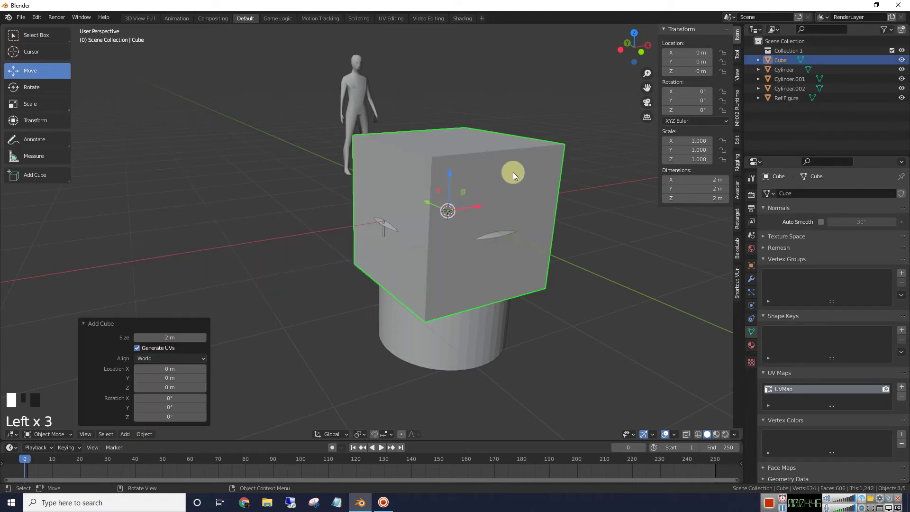
right_click(577, 146)
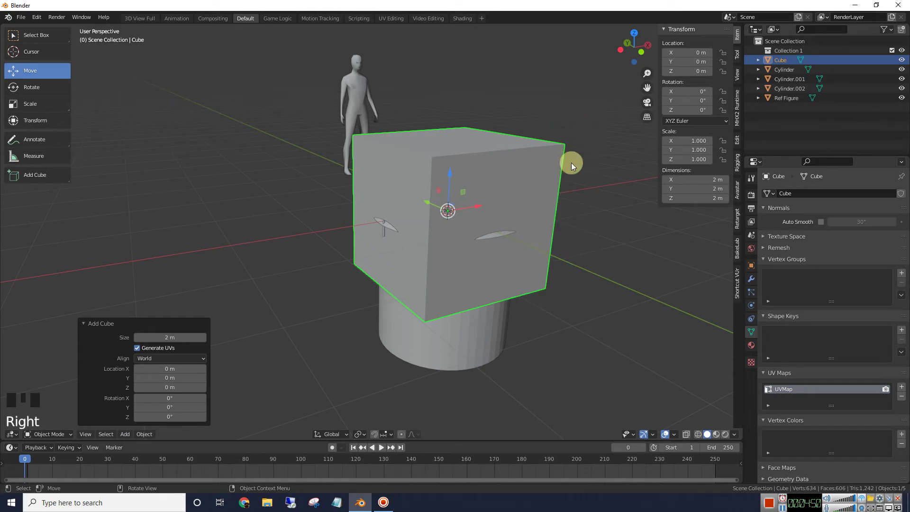
key(s)
click(451, 207)
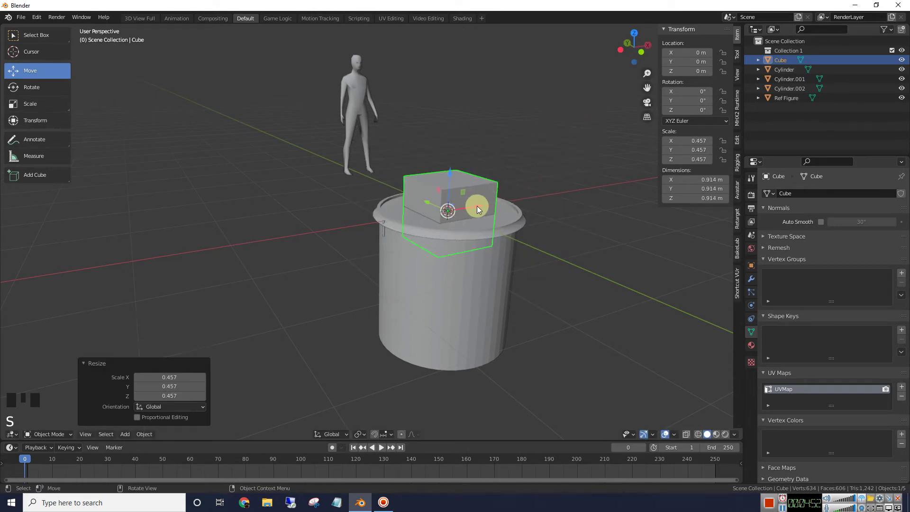
- Move the cube about -1.685 m along X, clear of the cylinder, and scale it uniformly by about 0.101
drag(477, 205, 358, 226)
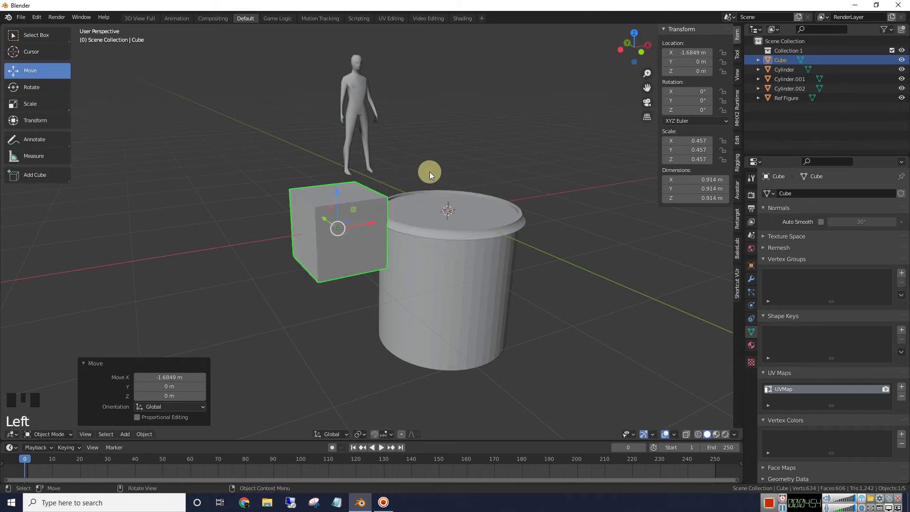
key(s)
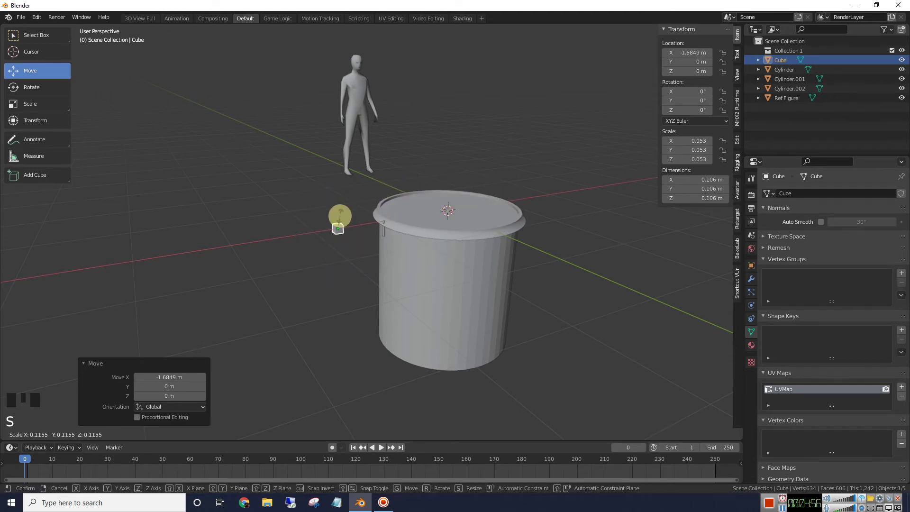
click(339, 217)
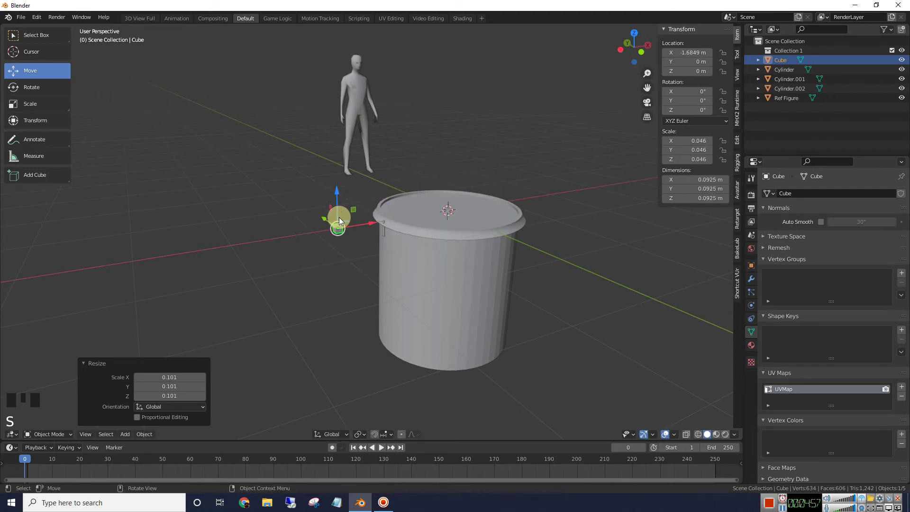
- In the front view, move the small cube about 0.639 m along X and 0.263 m down, to the rod's lower end
drag(636, 56, 638, 53)
click(638, 53)
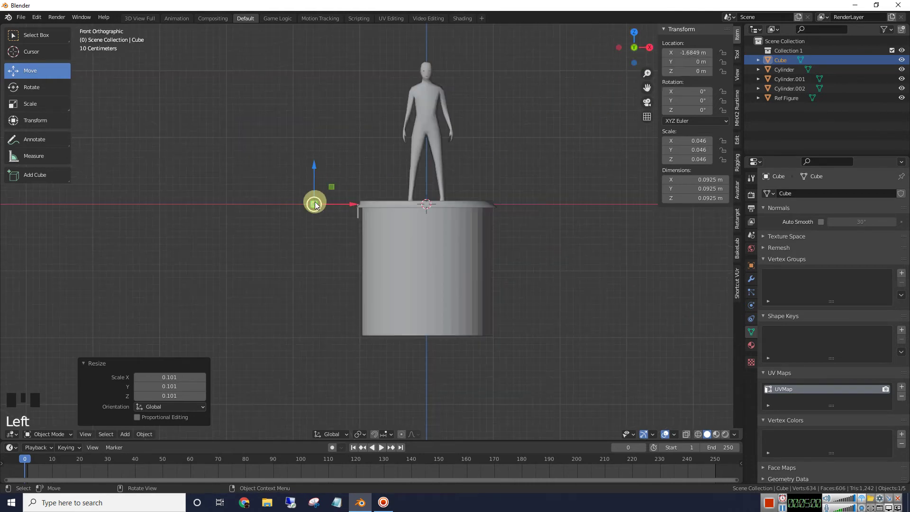
drag(314, 203, 355, 219)
scroll(356, 220, up, 4)
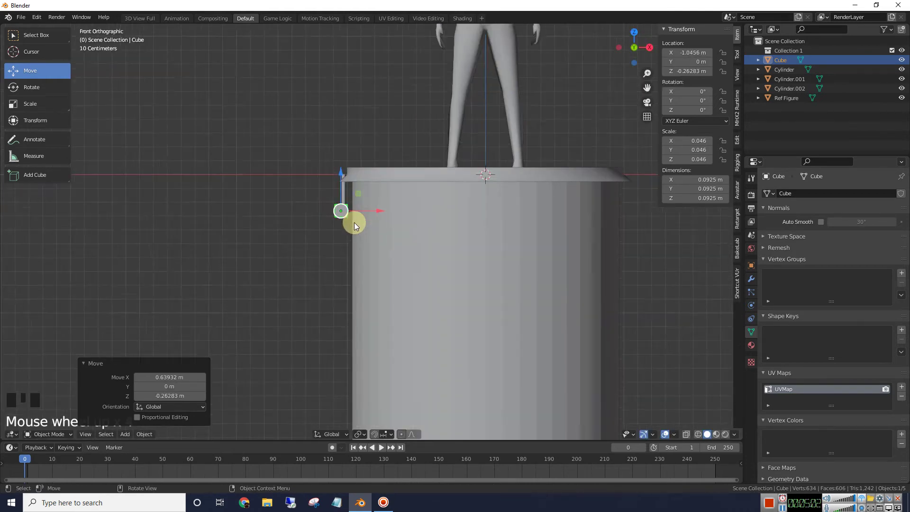
- Stretch the cube along Z by about 2.655 and move it about 0.021 m along X and 0.014 m down
scroll(354, 223, up, 2)
click(31, 103)
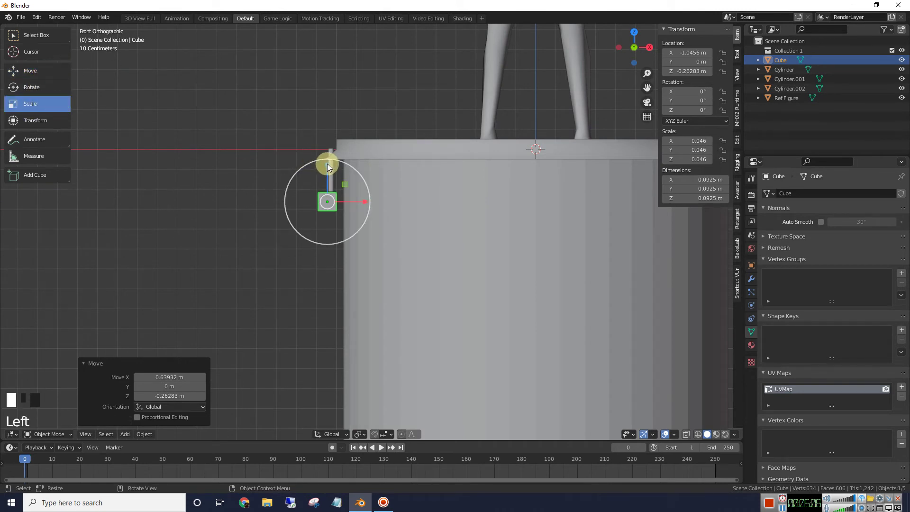
drag(329, 164, 332, 93)
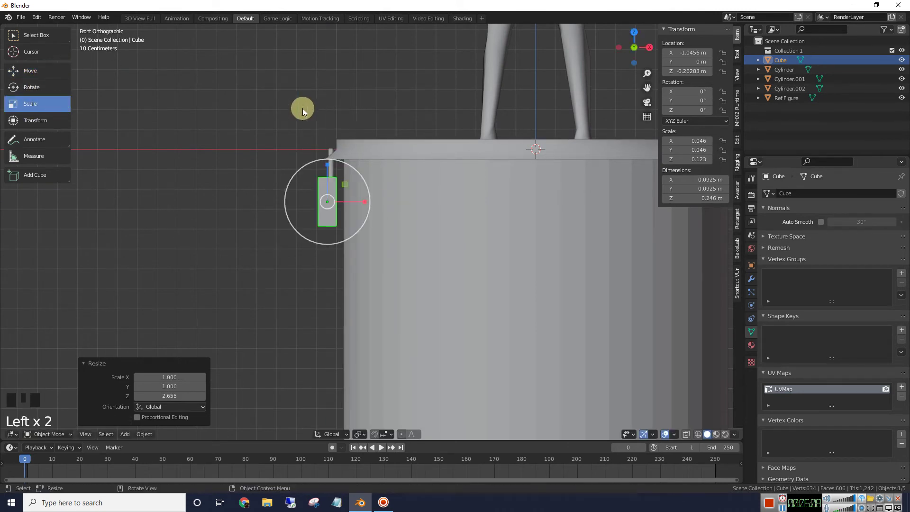
click(32, 71)
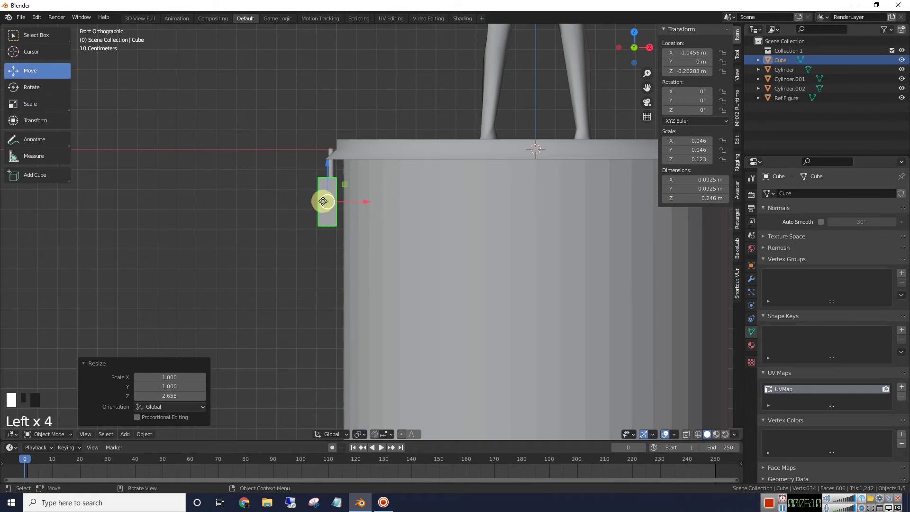
drag(322, 202, 326, 203)
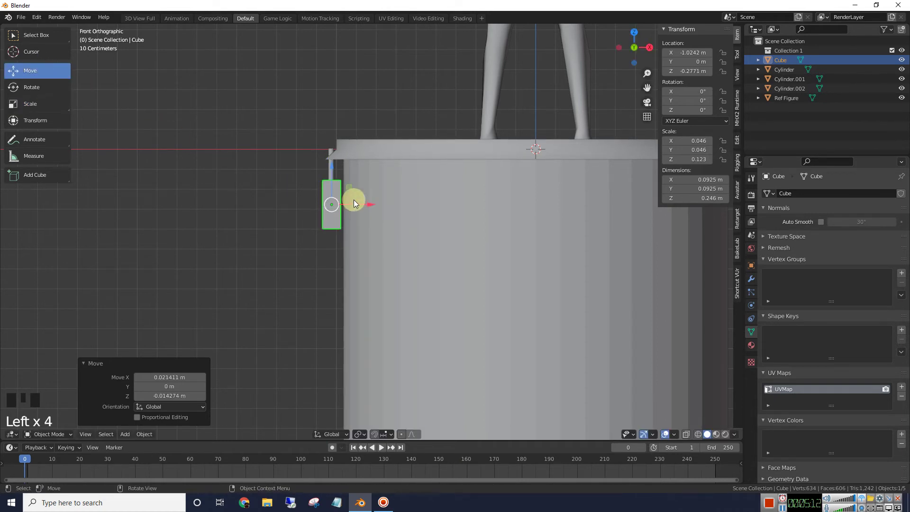
- Widen the box along X to about 0.155 m and move it about 0.029 m along X toward the large cylinder
click(34, 104)
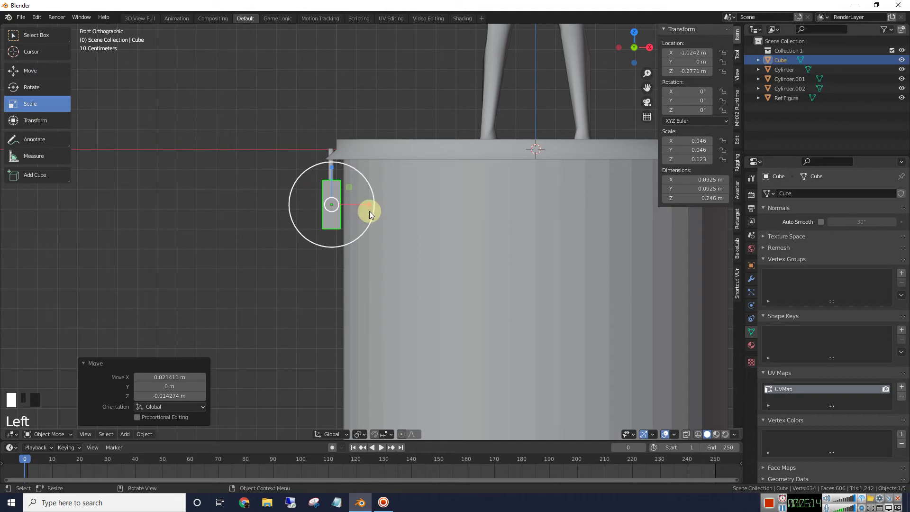
mouse_move(368, 204)
mouse_down()
mouse_move(401, 204)
mouse_move(375, 203)
mouse_up()
click(40, 72)
- Stretch the box along Z by about 1.125 to 0.276 m tall and deselect it
middle_drag(350, 208, 417, 233)
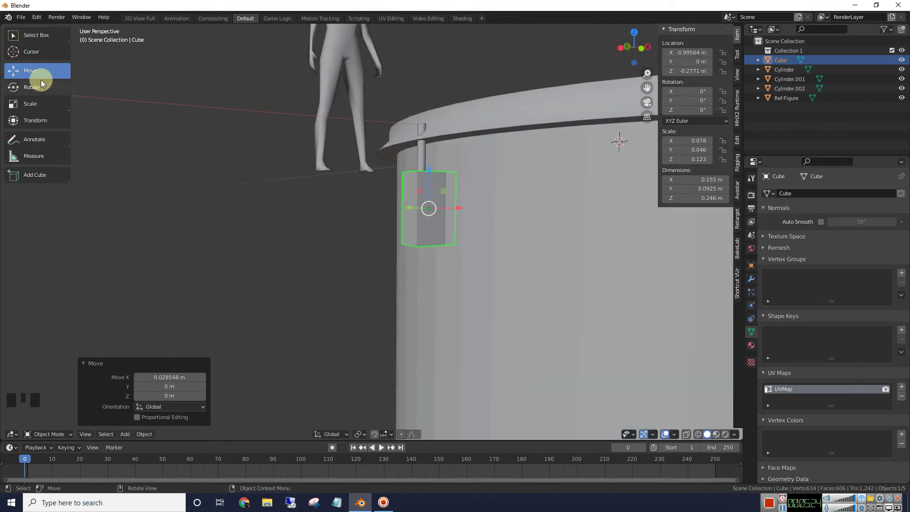
click(29, 105)
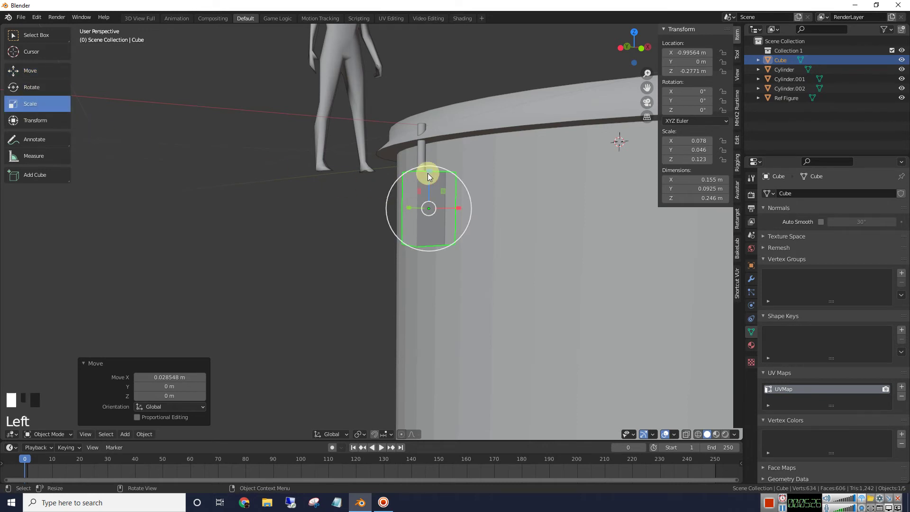
drag(428, 171, 431, 163)
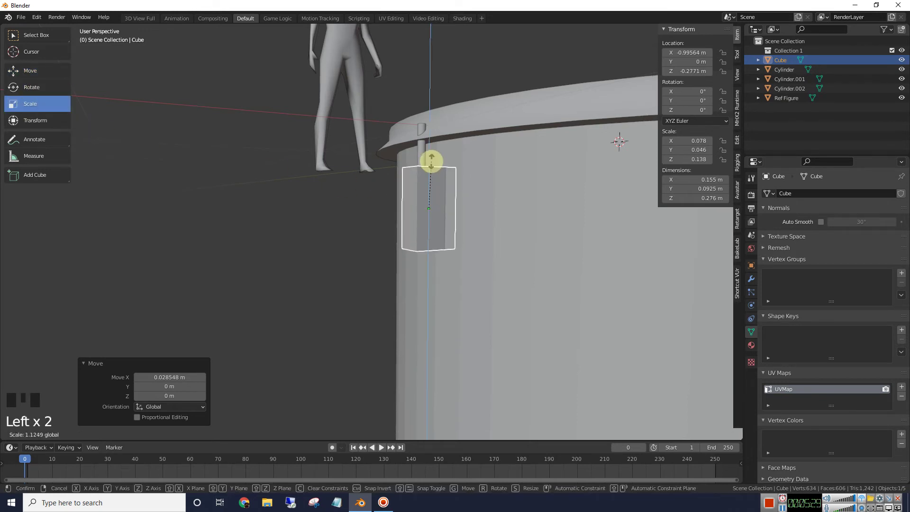
scroll(356, 217, down, 3)
middle_drag(328, 221, 322, 232)
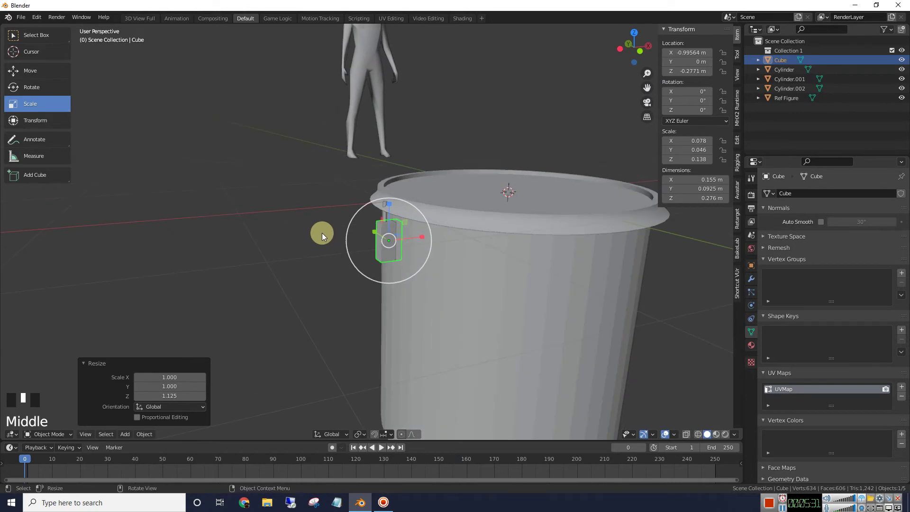
click(311, 230)
- Lower the box about 0.021 m along Z beneath the thin rod
click(30, 70)
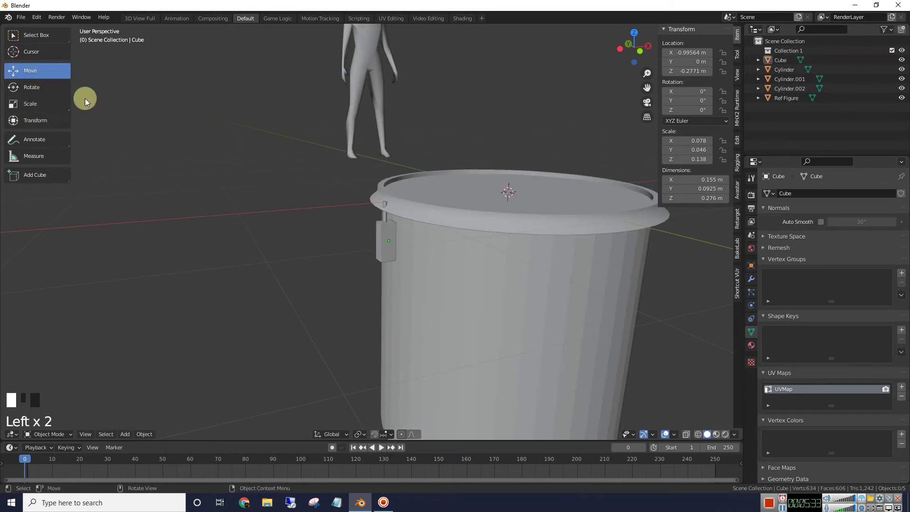
click(384, 227)
drag(388, 204, 386, 208)
middle_drag(272, 240, 283, 183)
scroll(277, 221, up, 2)
scroll(276, 220, up, 1)
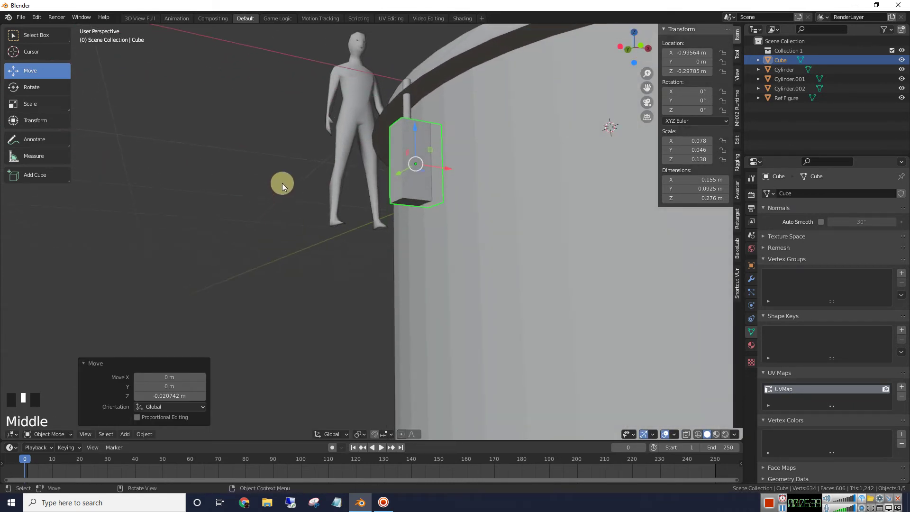
- Turn on X-ray display and open the box for mesh editing in edge selection mode
click(689, 433)
click(343, 290)
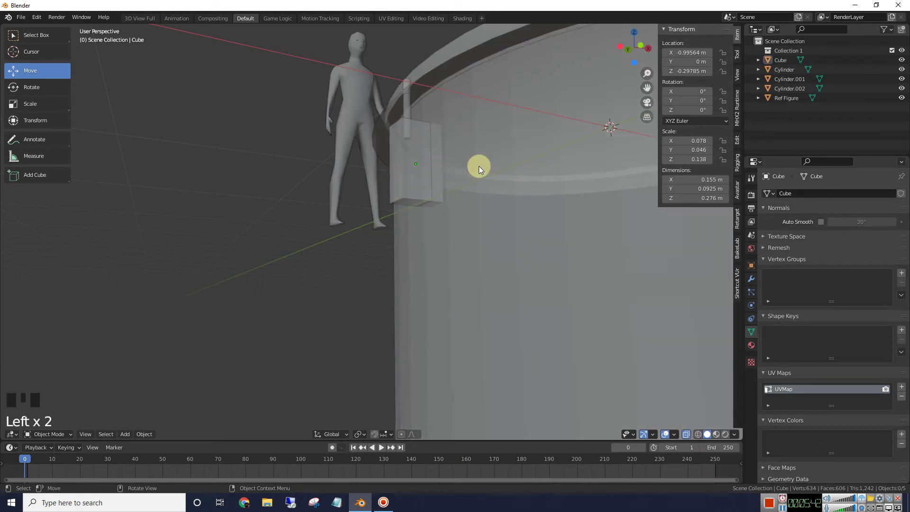
click(407, 174)
click(408, 188)
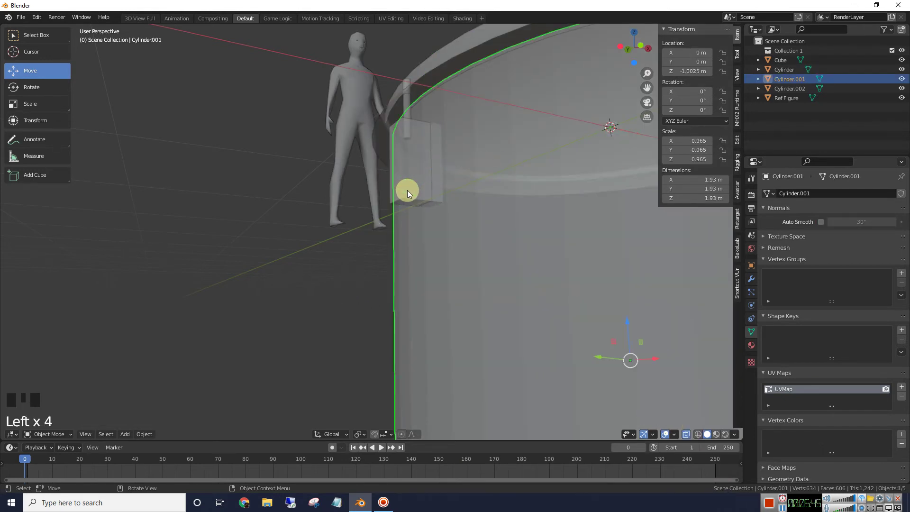
click(408, 192)
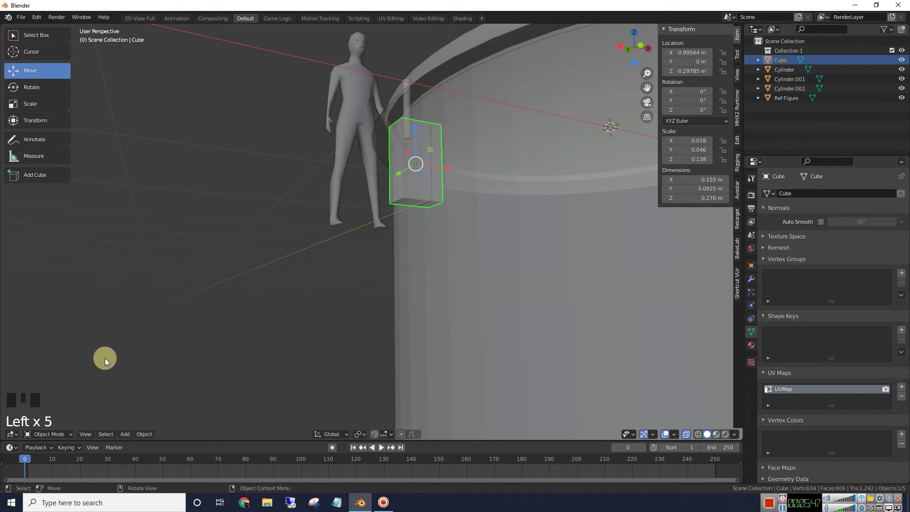
key(Tab)
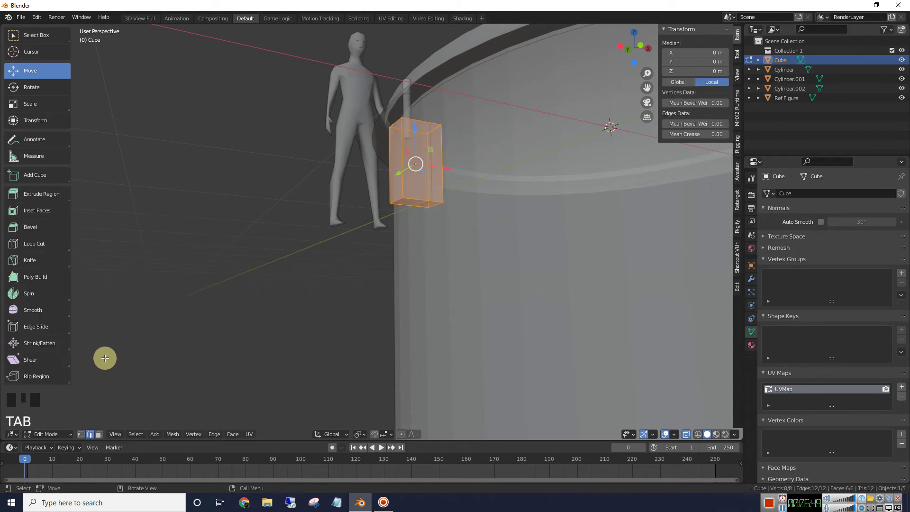
click(88, 435)
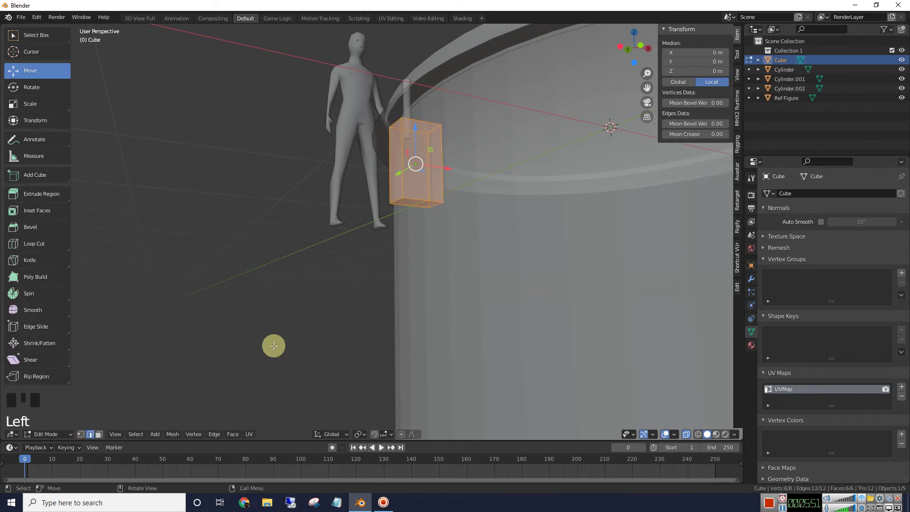
- Lower the box's bottom edge nearest the cylinder about 0.143 m along Z, and return to Object Mode with X-ray off
click(436, 204)
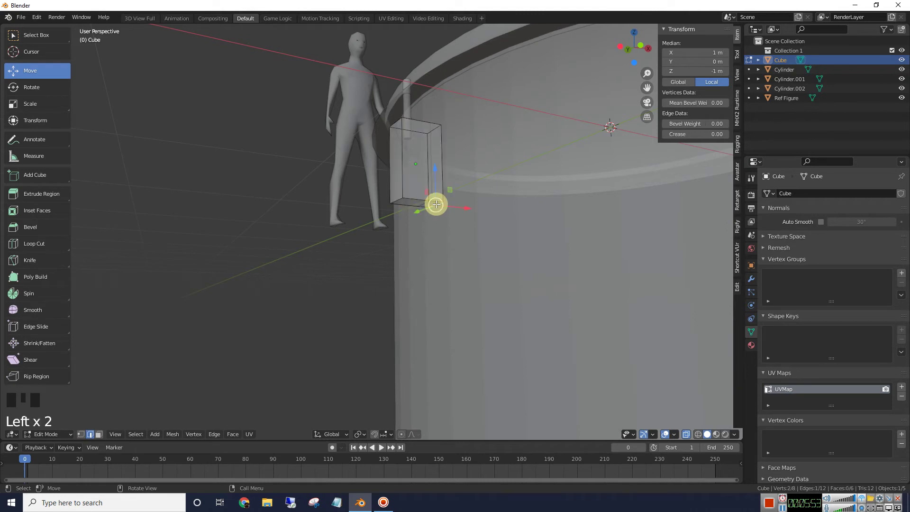
drag(437, 176, 434, 211)
scroll(328, 237, down, 5)
middle_drag(327, 245, 327, 272)
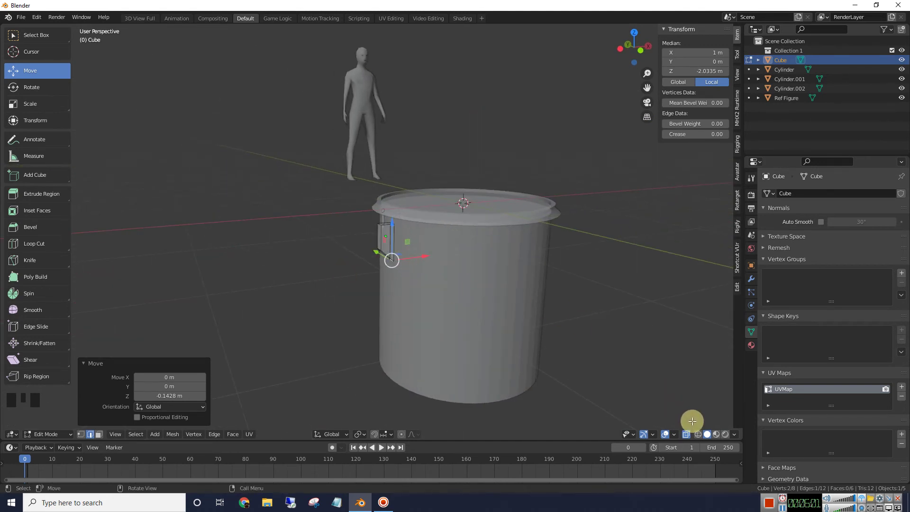
key(Tab)
click(626, 318)
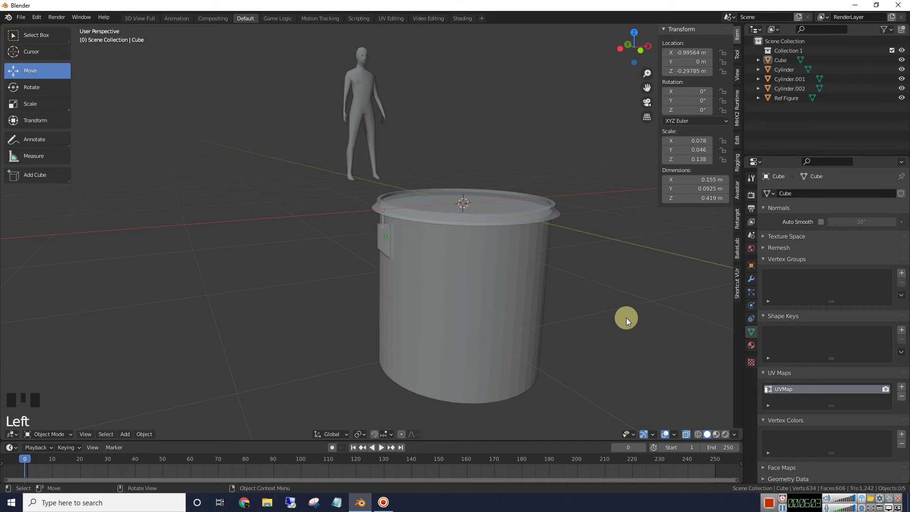
middle_drag(596, 289, 623, 301)
click(687, 433)
- Shade the large cylinder smooth and enable Auto Smooth at 30°
middle_drag(538, 277, 493, 272)
click(457, 277)
right_click(458, 277)
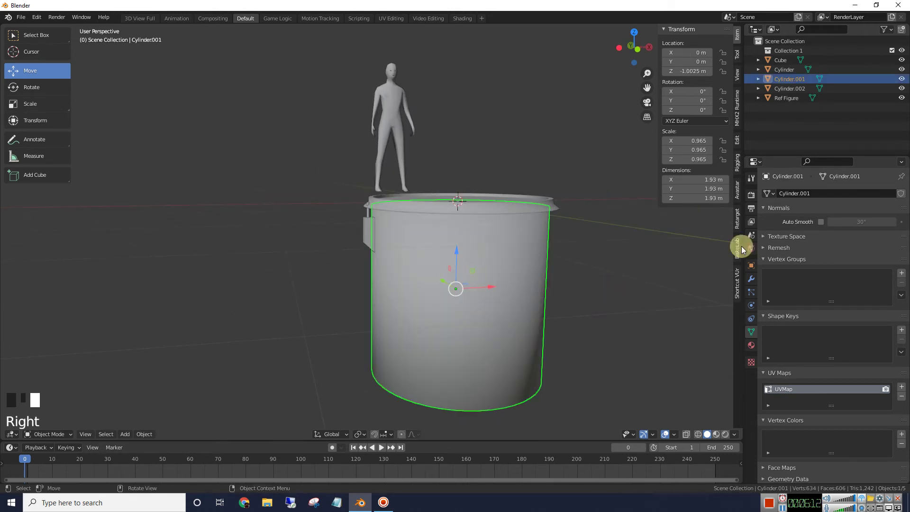
click(819, 222)
click(819, 222)
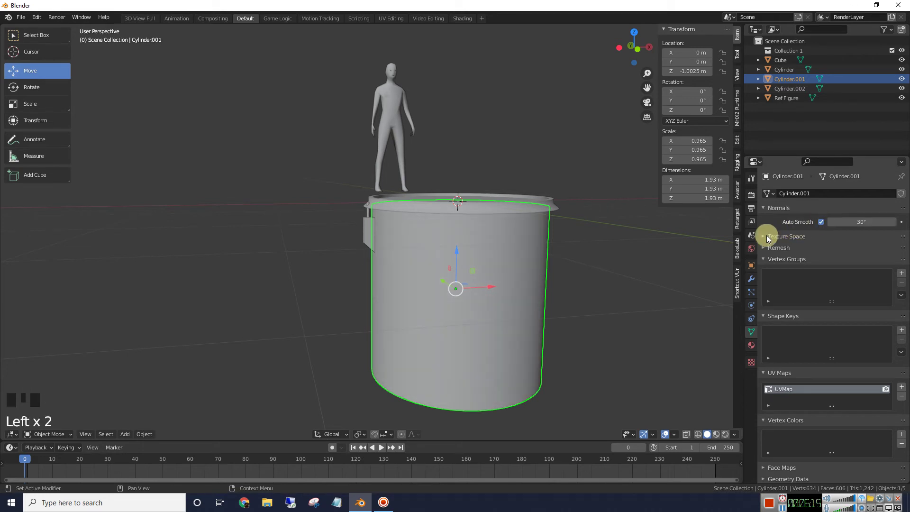
click(589, 261)
mouse_move(589, 261)
middle_down()
mouse_move(575, 254)
mouse_move(601, 254)
middle_up()
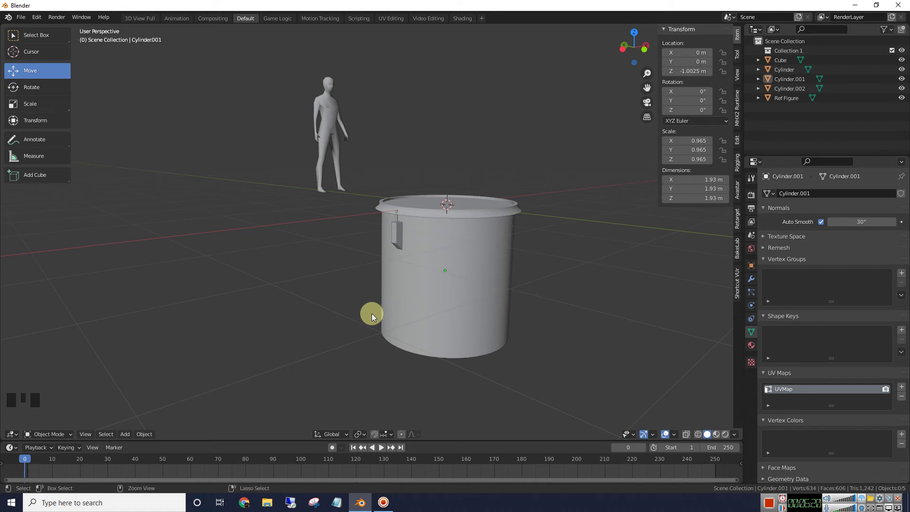
scroll(340, 289, down, 2)
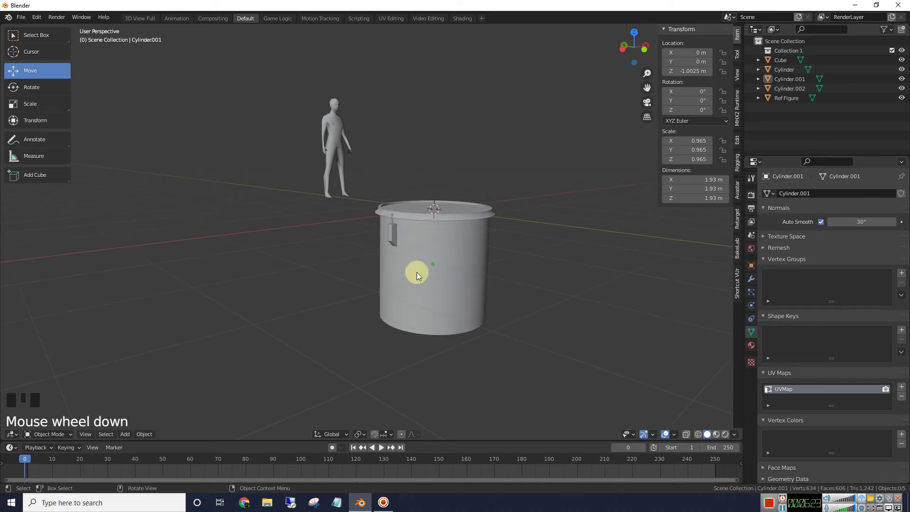
middle_drag(417, 272, 383, 282)
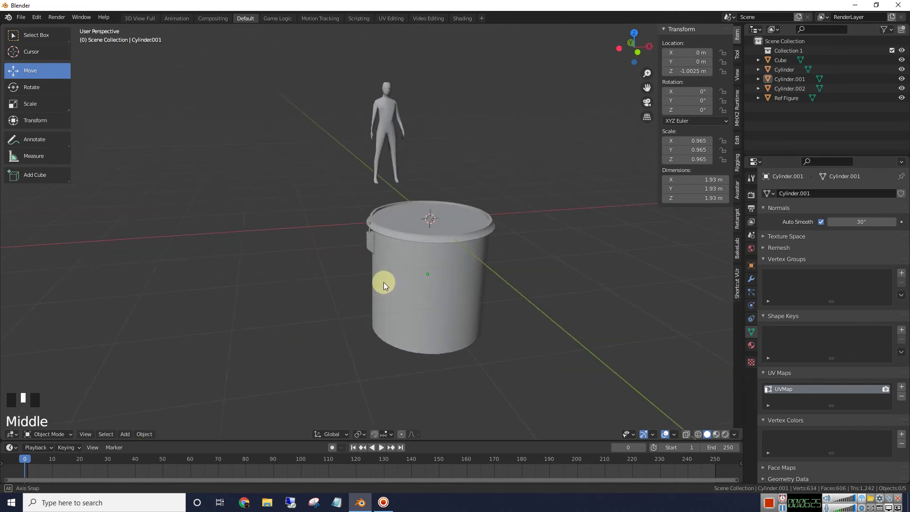
middle_drag(471, 279, 534, 286)
scroll(545, 279, up, 3)
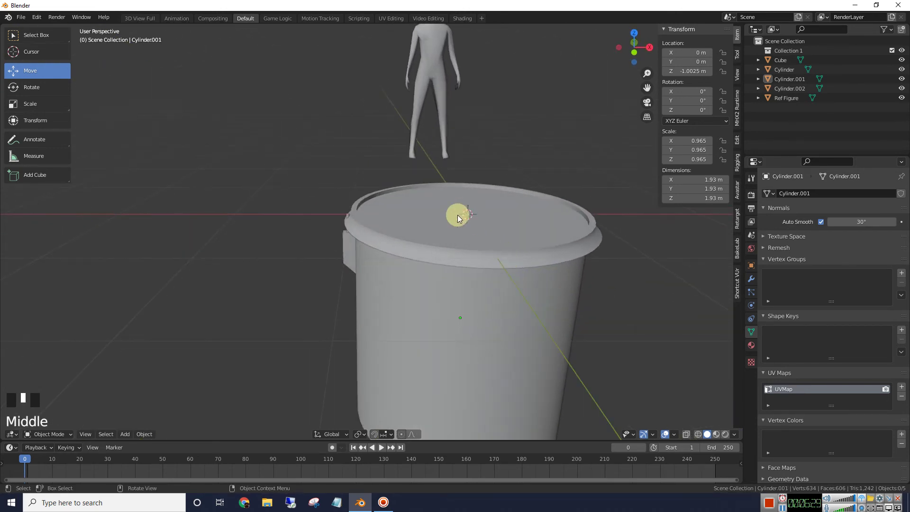
scroll(467, 220, down, 2)
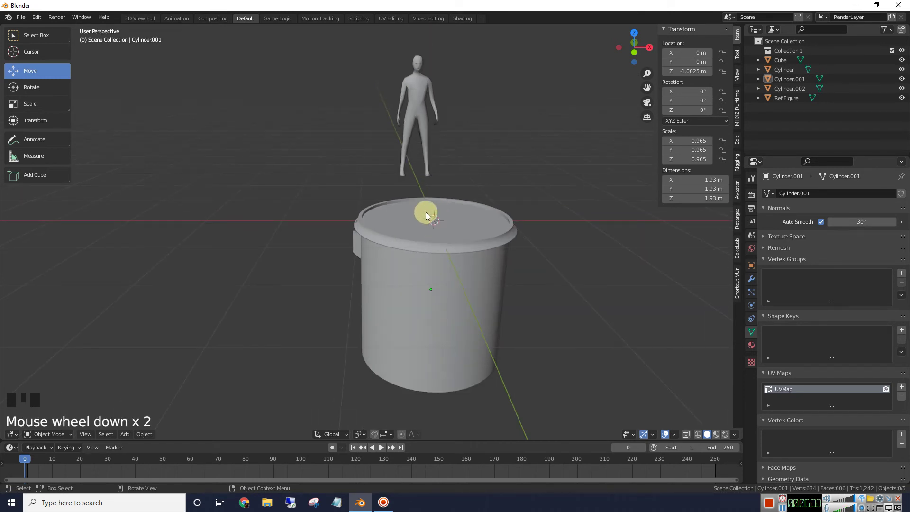
middle_drag(538, 280, 560, 266)
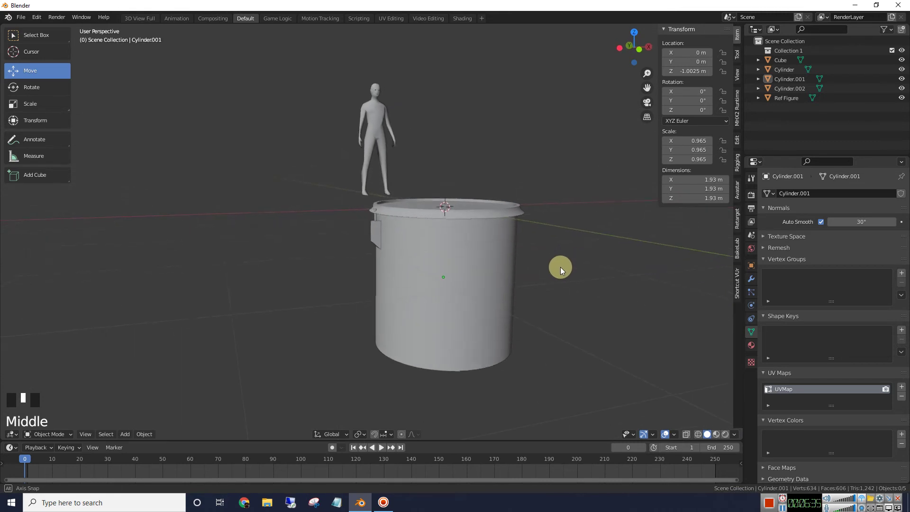
- Join the thin rod and the box at the cylinder's edge into one object, and keep it selected
scroll(556, 271, up, 1)
scroll(556, 271, up, 2)
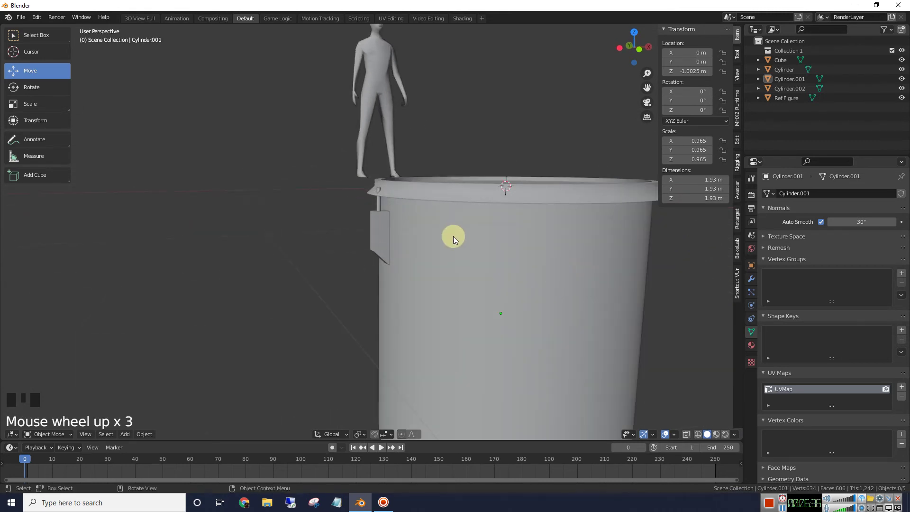
click(382, 227)
click(377, 204)
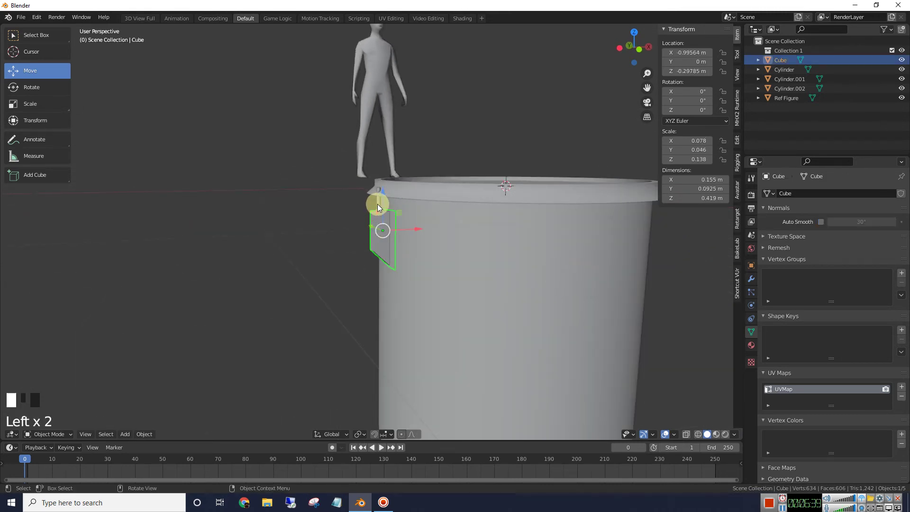
shift+click(377, 230)
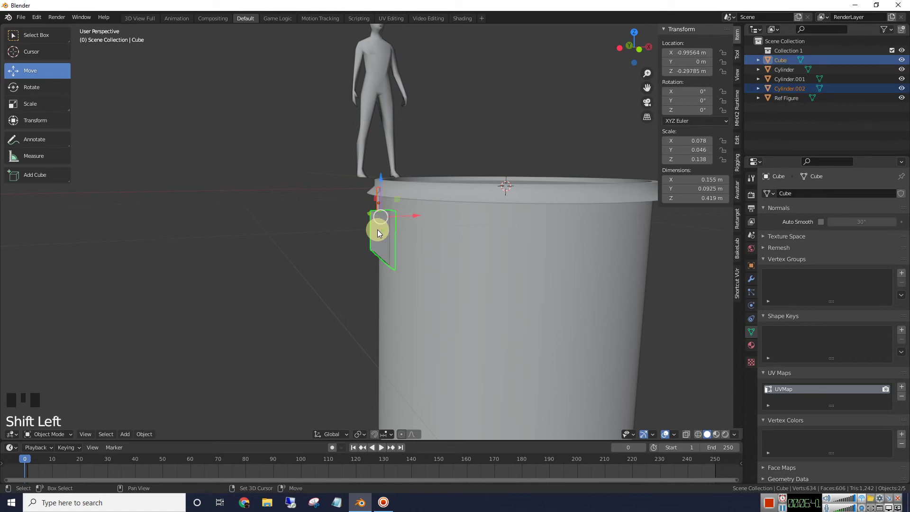
click(143, 434)
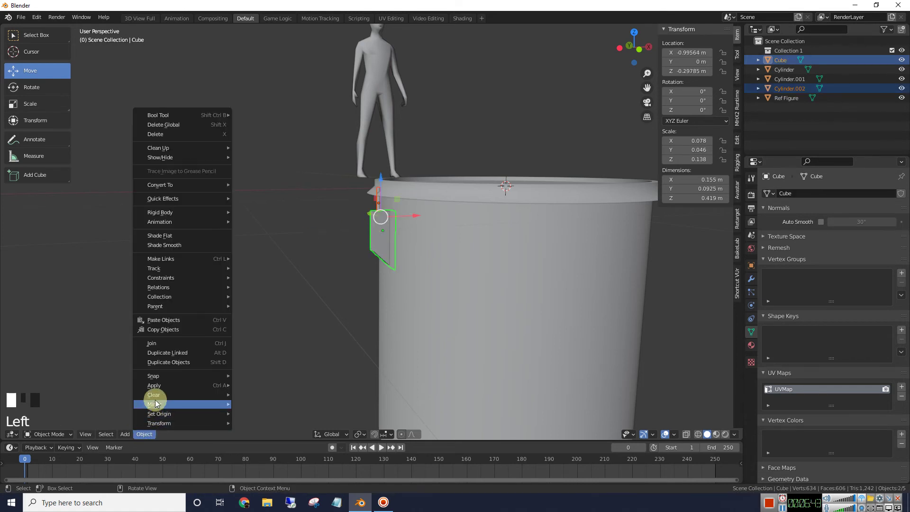
click(157, 343)
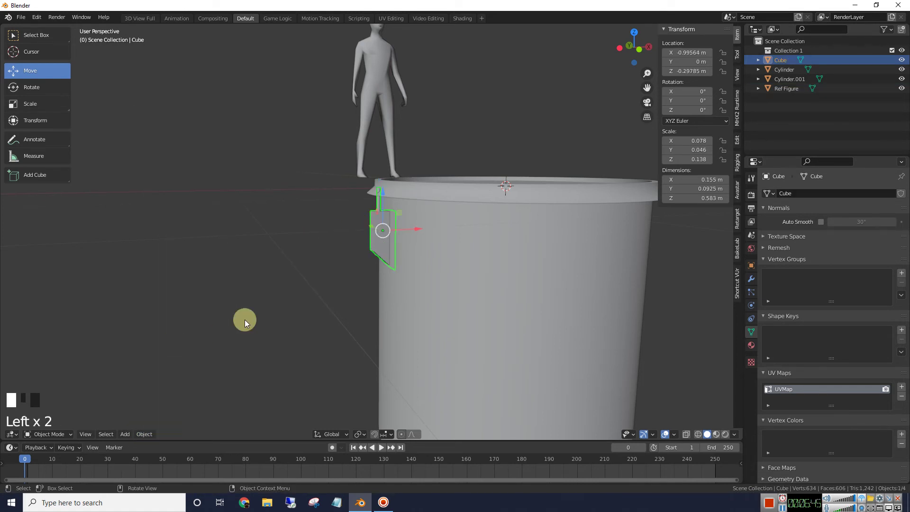
click(243, 319)
click(376, 227)
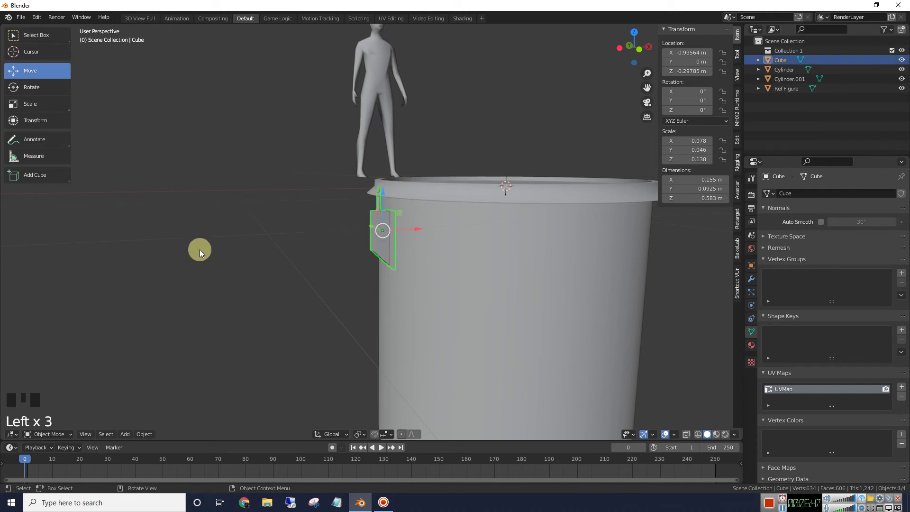
- Open the joined rod-and-box object for mesh editing and spin all its geometry 360° around the Z axis
scroll(197, 246, down, 2)
middle_drag(197, 246, 203, 251)
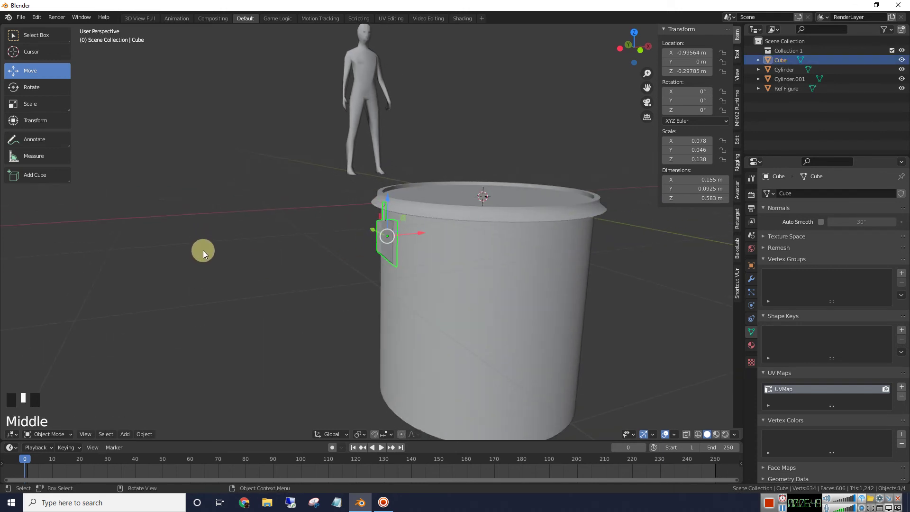
key(Tab)
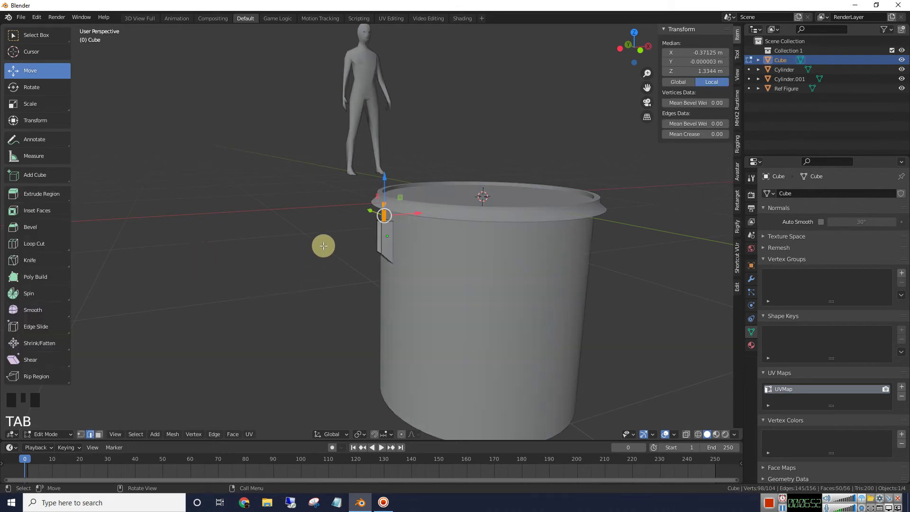
key(a)
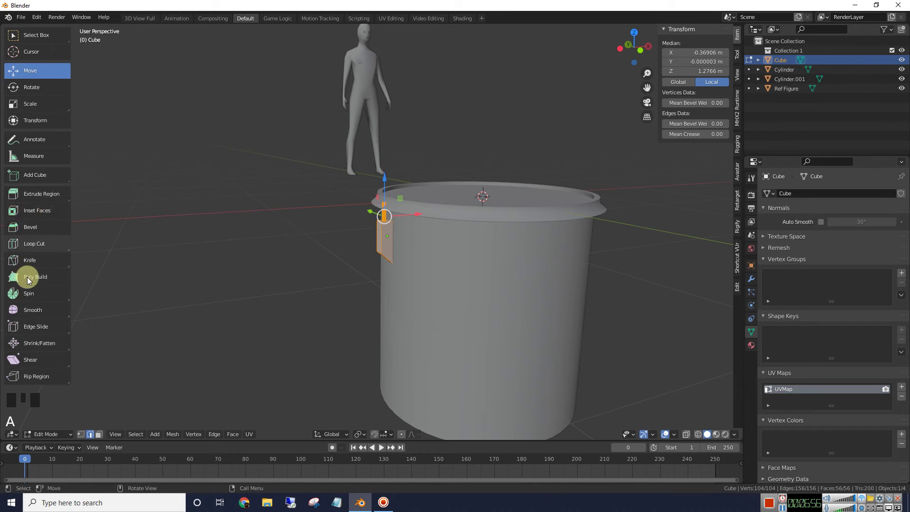
click(41, 294)
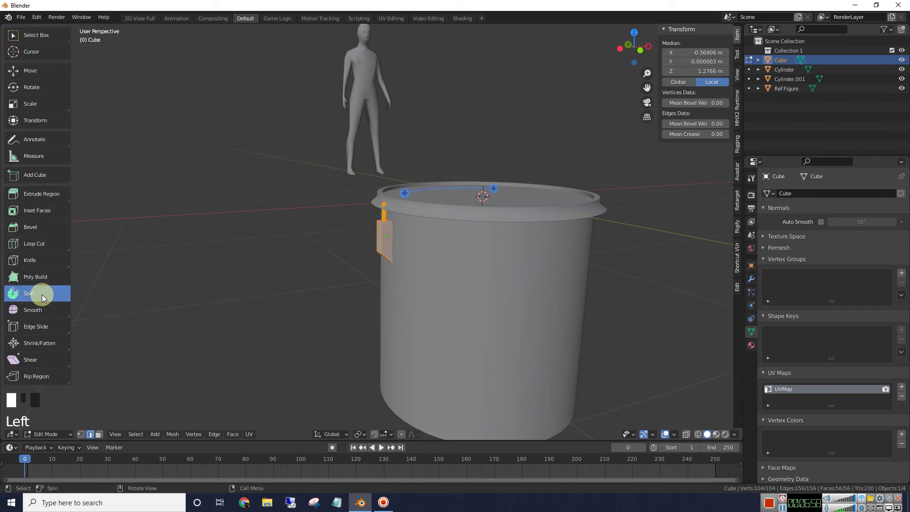
middle_drag(254, 262, 256, 272)
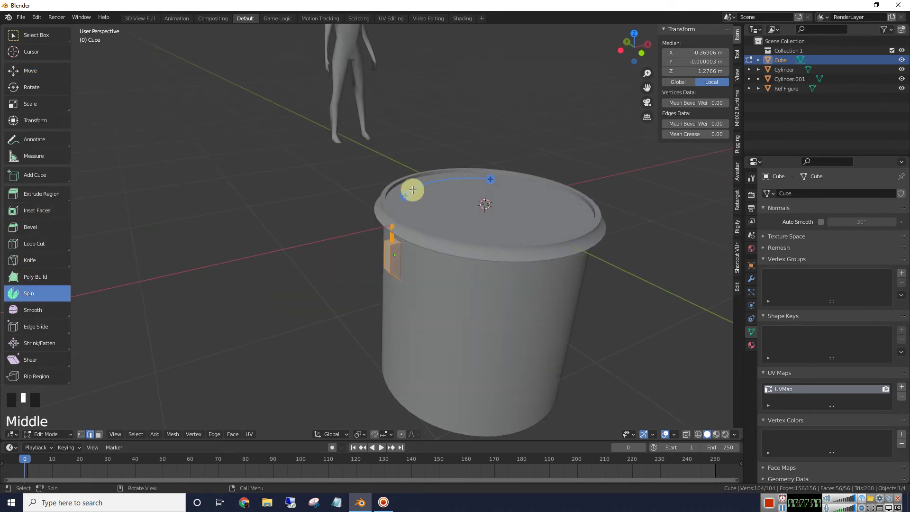
click(493, 180)
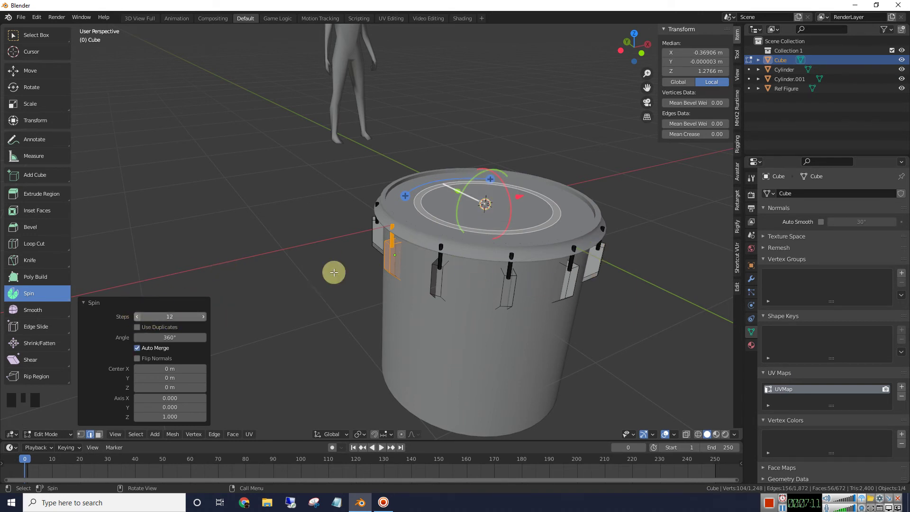
- Set the spin to 8 steps, then return to Object Mode and deselect the object
click(138, 317)
click(137, 316)
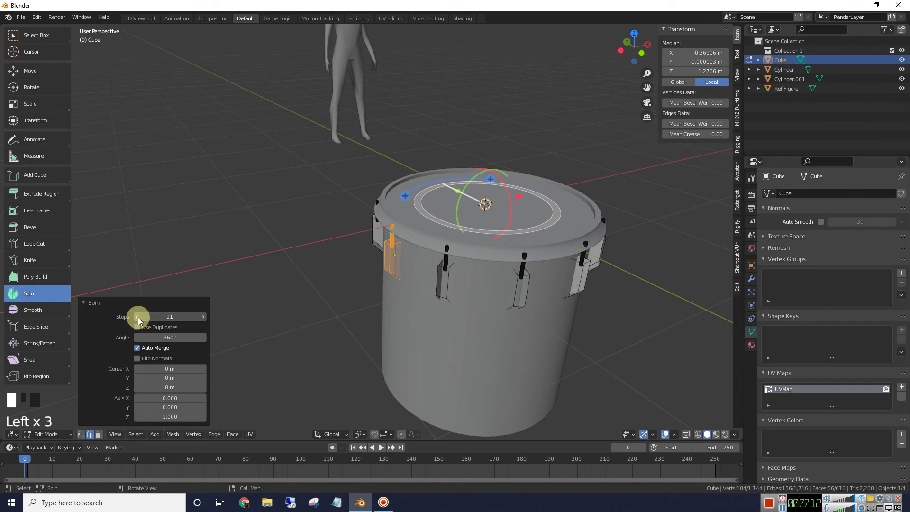
click(138, 316)
click(137, 316)
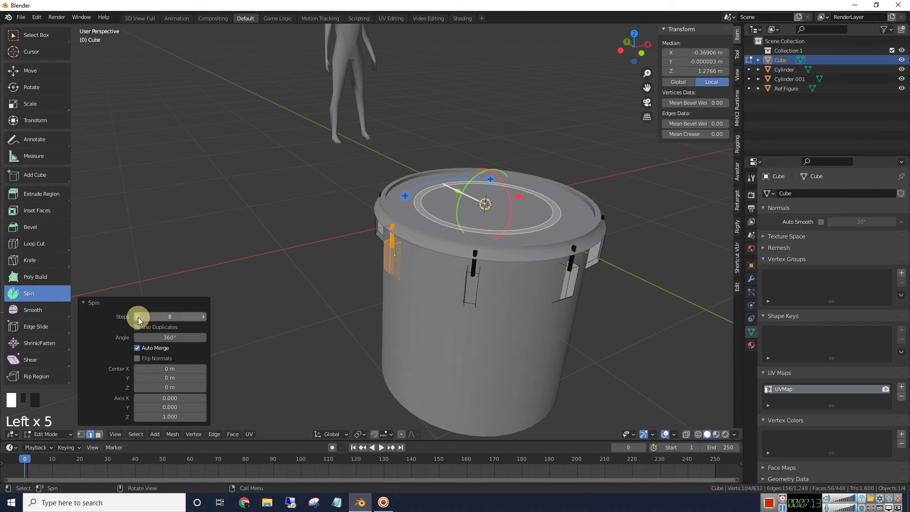
middle_click(321, 222)
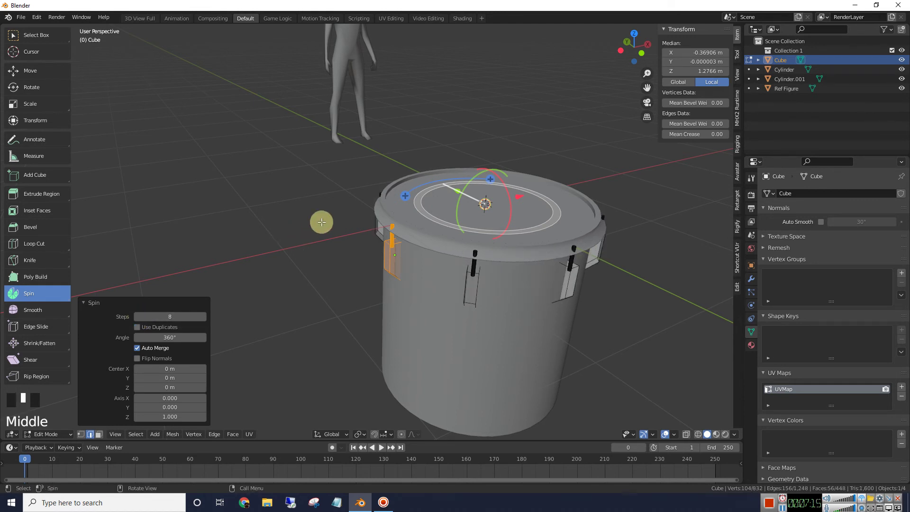
key(Tab)
click(260, 208)
- Recalculate the normals to the outside for the entire mesh of spun rod-and-box fittings, then clear the mesh selection
middle_drag(269, 206, 166, 196)
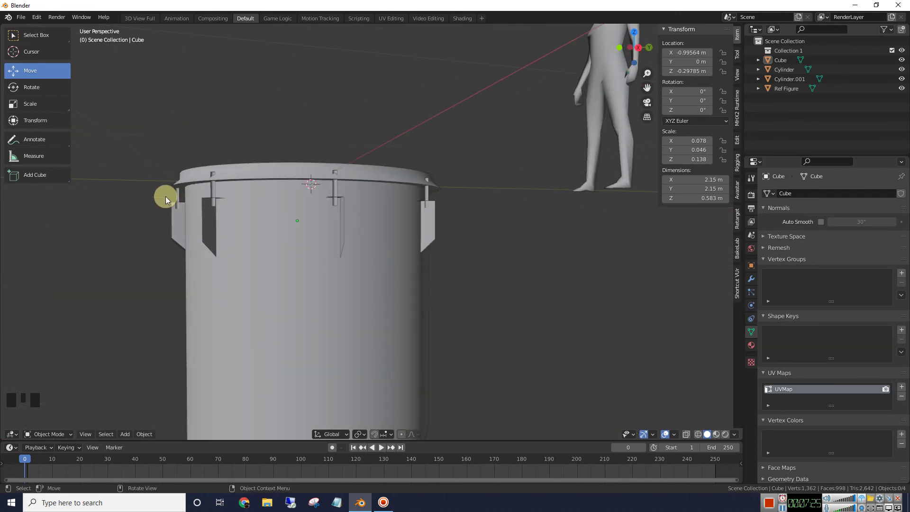
middle_drag(433, 225, 516, 237)
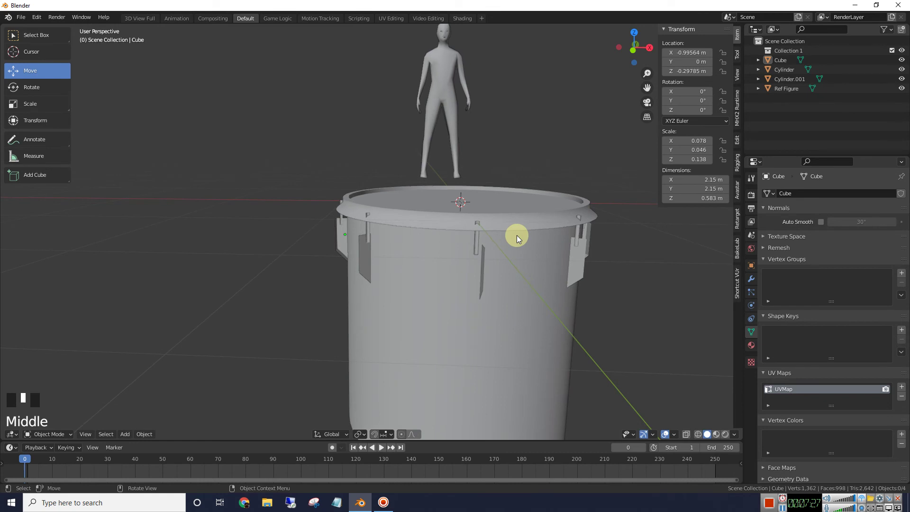
click(341, 237)
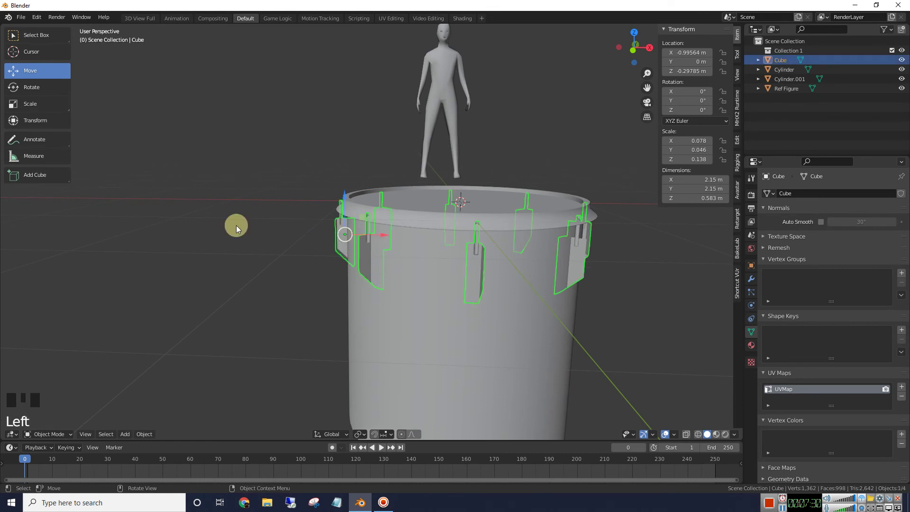
key(Tab)
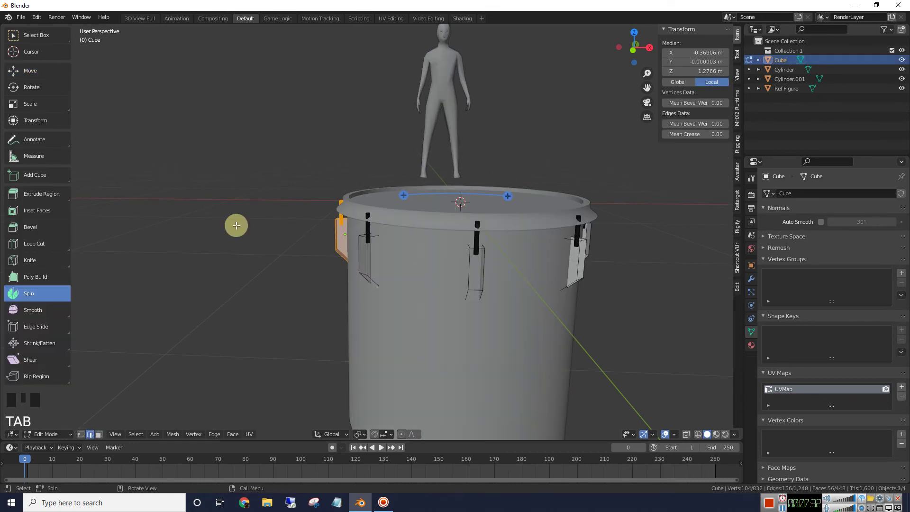
key(a)
click(45, 75)
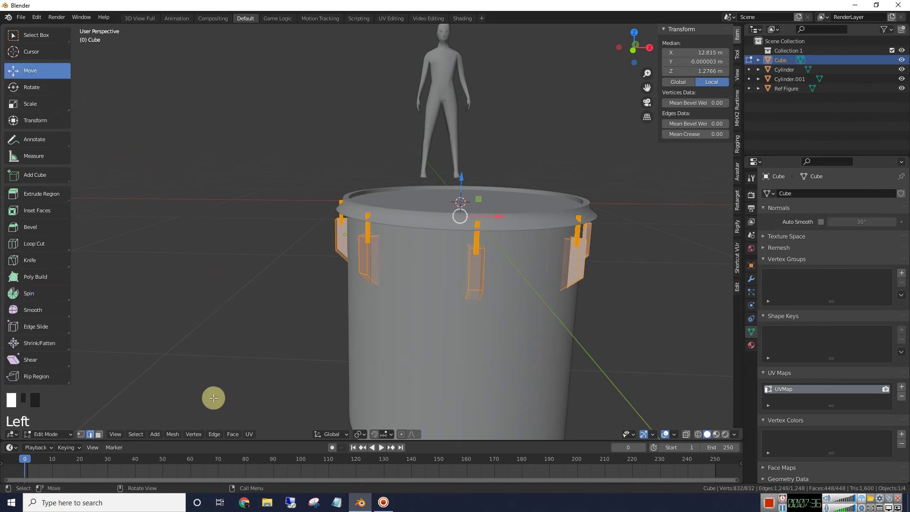
click(176, 434)
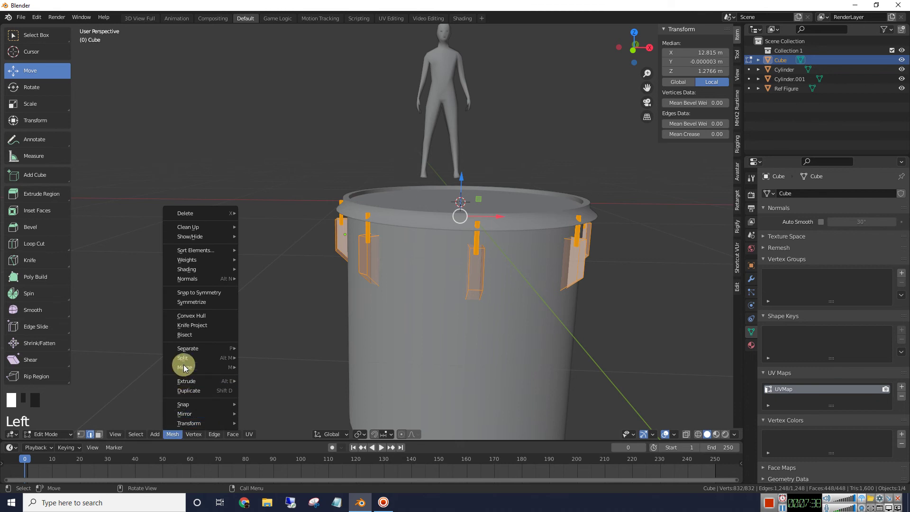
mouse_move(192, 280)
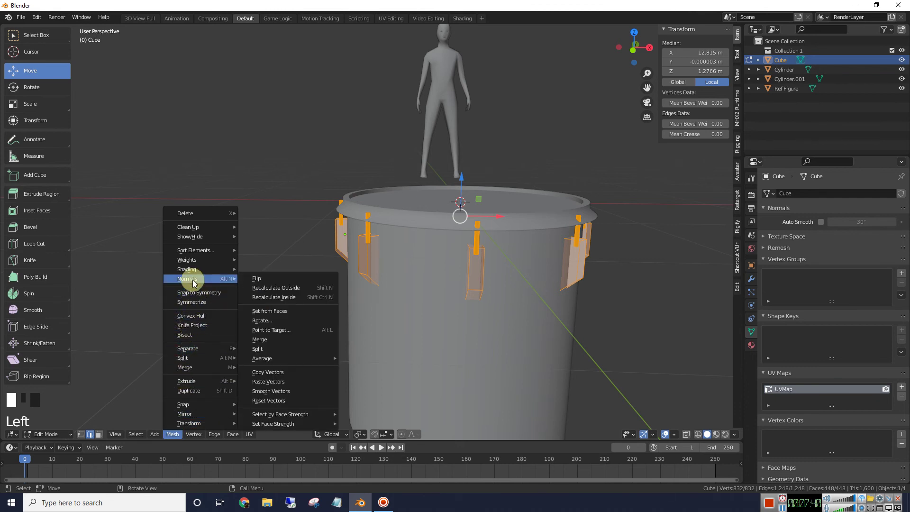
click(284, 288)
click(258, 285)
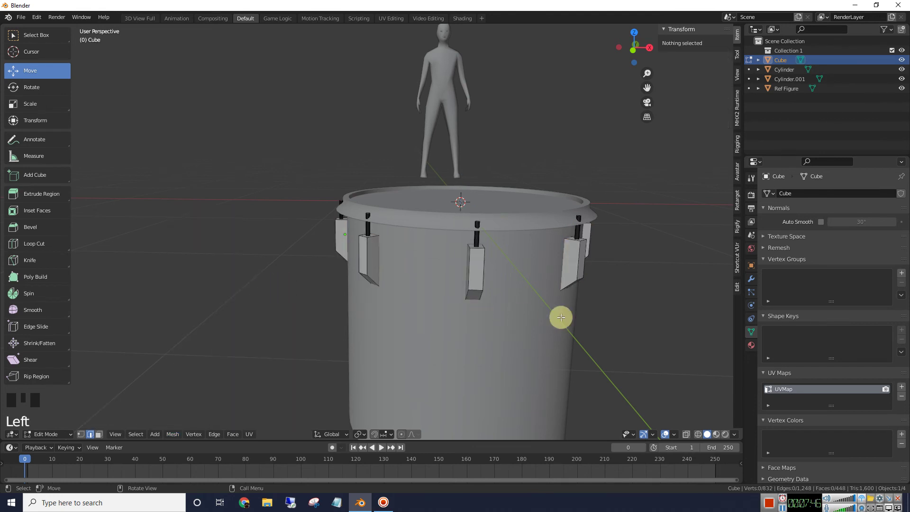
- Leave mesh editing of the rod-and-box fittings and deselect everything in Object Mode
middle_drag(561, 317, 538, 290)
scroll(466, 273, down, 4)
scroll(572, 295, up, 2)
scroll(535, 288, up, 1)
scroll(536, 289, down, 1)
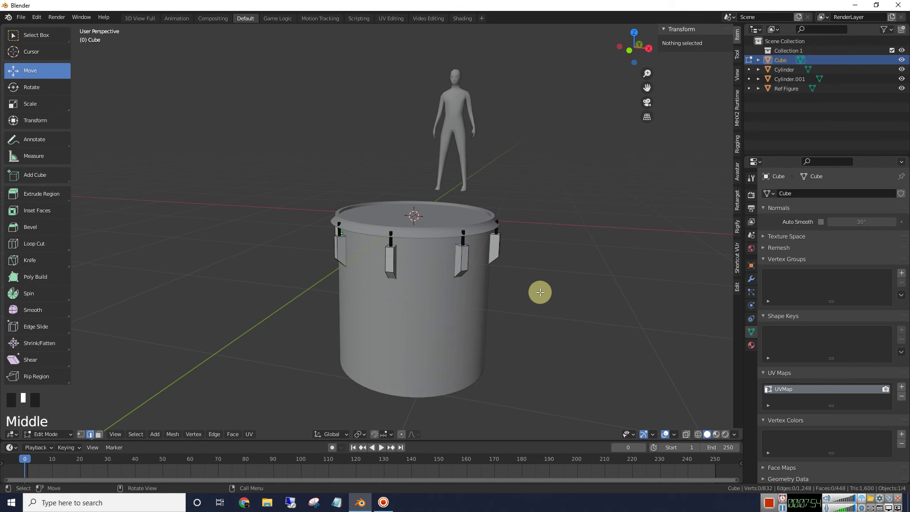
key(Tab)
click(496, 306)
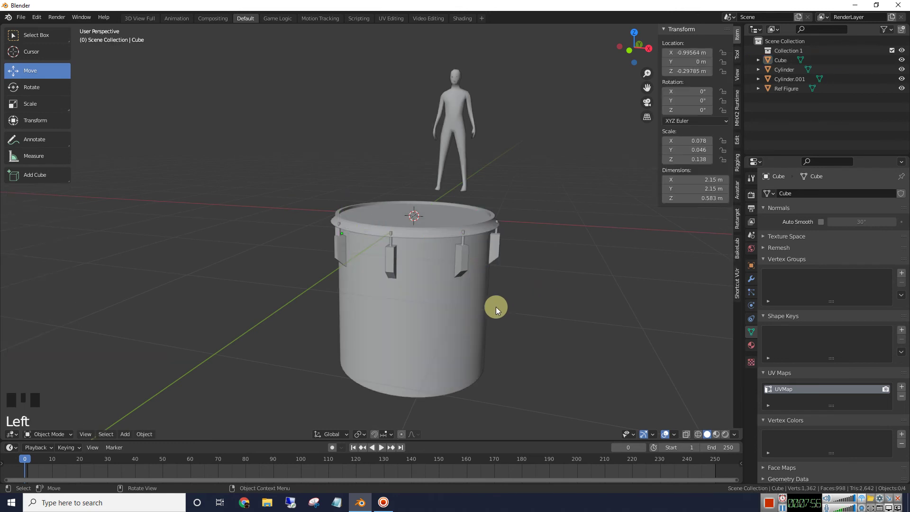
- Duplicate the rimmed disc and move the copy -2.085 m along Z to the cylinder's lower end
middle_drag(584, 294, 574, 257)
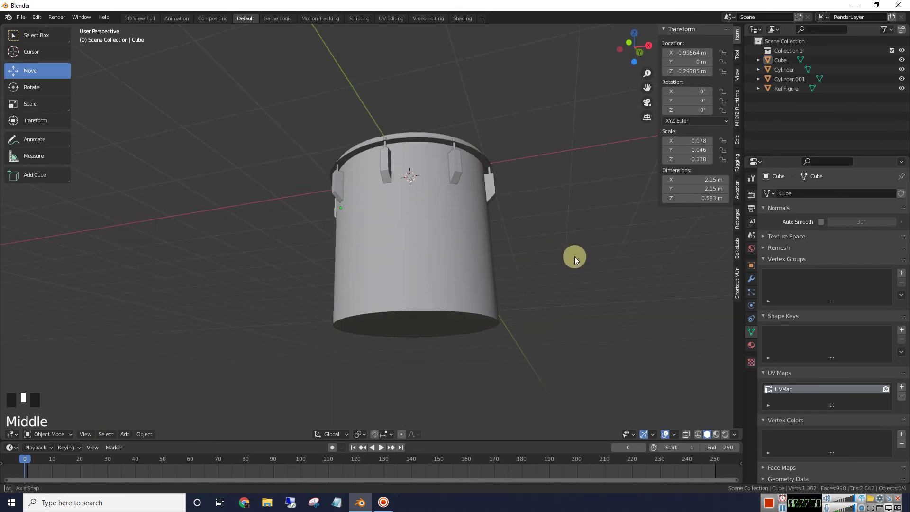
middle_drag(616, 283, 463, 195)
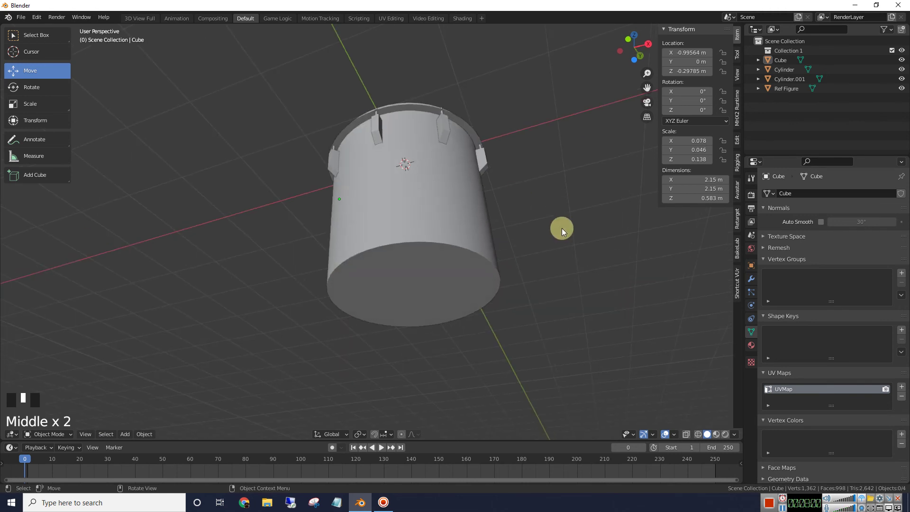
middle_drag(561, 228, 576, 274)
click(464, 263)
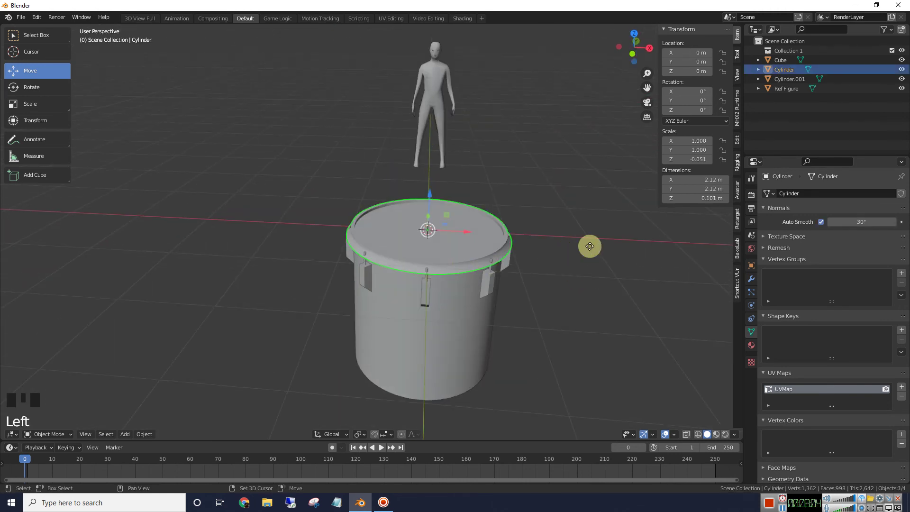
key(shift+d)
drag(431, 197, 451, 320)
- Rotate the duplicated rimmed disc at the cylinder's lower end 180° about the Y axis
middle_drag(451, 320, 567, 240)
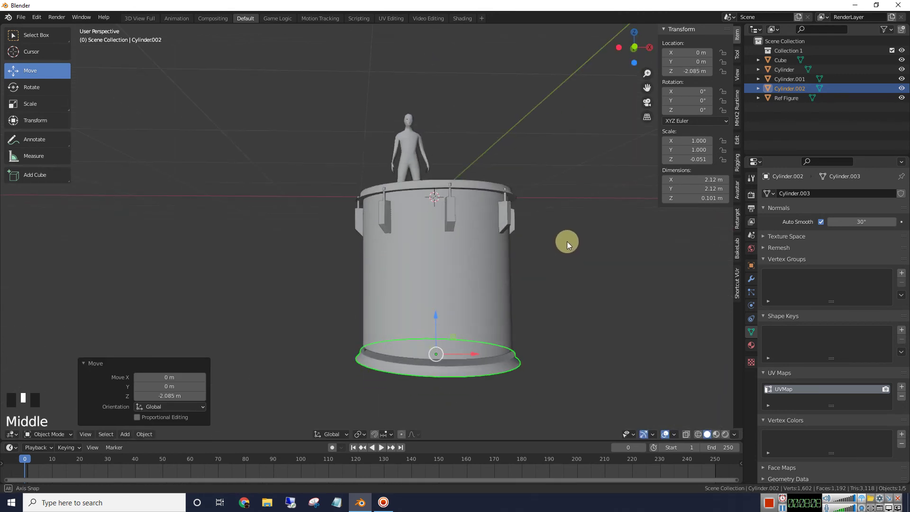
click(43, 87)
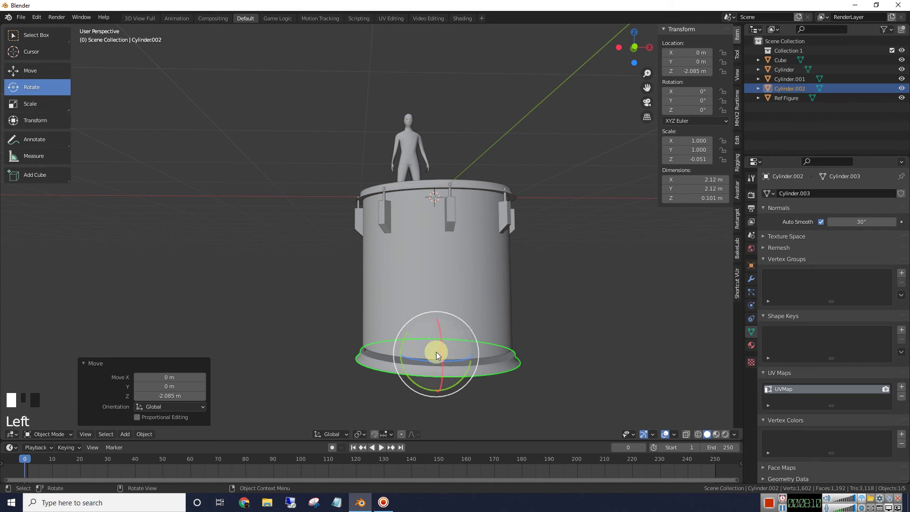
drag(399, 354, 488, 361)
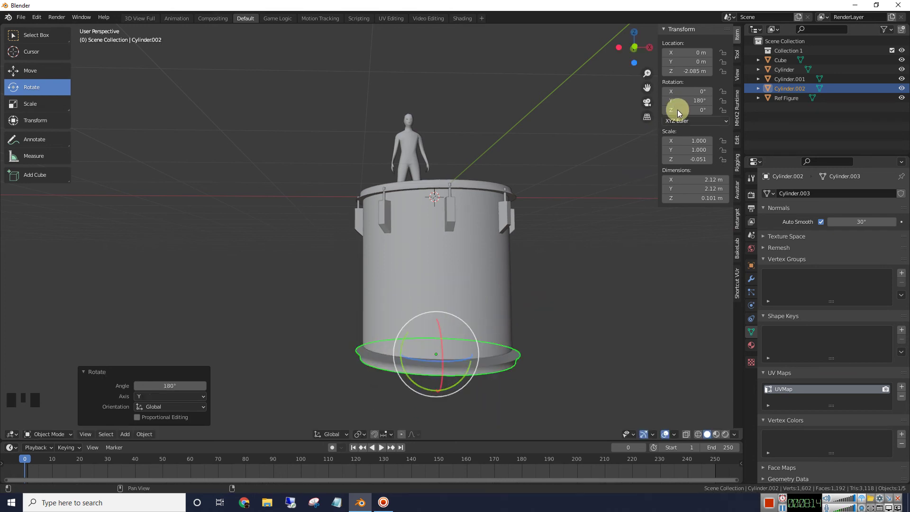
click(621, 177)
middle_drag(631, 298, 612, 284)
click(501, 343)
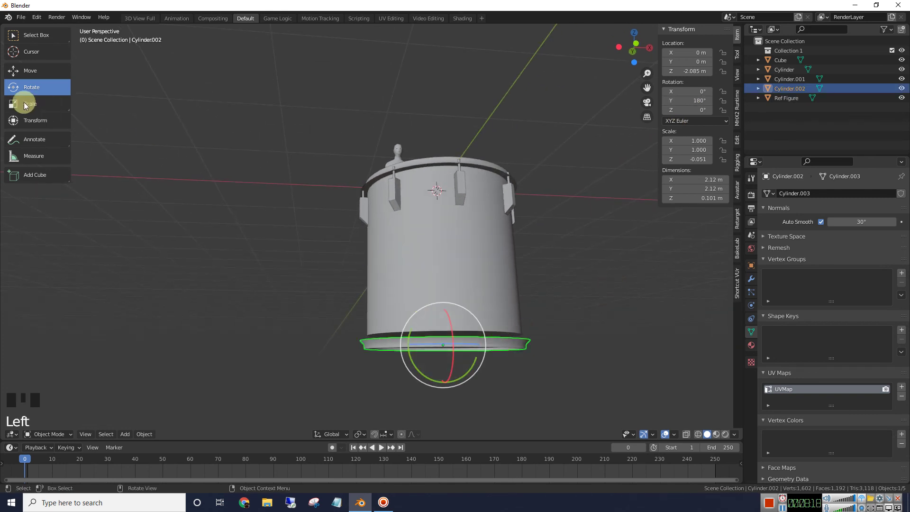
- Move the flipped lower disc up along Z to about -1.97 m so it fits the cylinder's end, then deselect it
click(39, 72)
click(431, 303)
drag(441, 306, 441, 294)
click(595, 259)
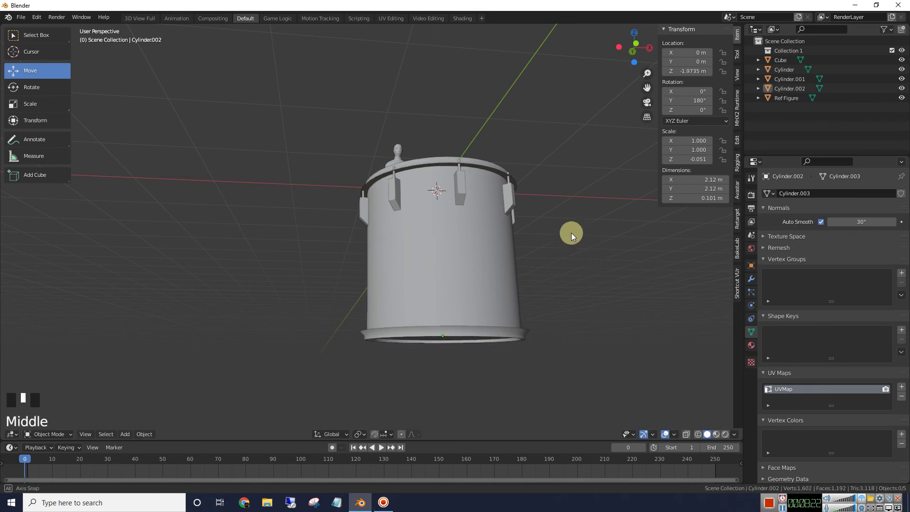
middle_drag(570, 232, 544, 274)
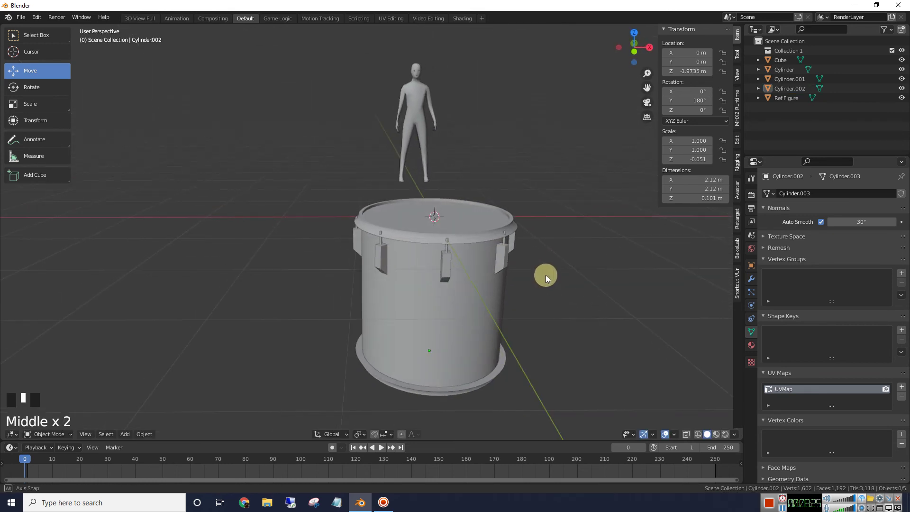
- Select the ring of rod-and-box fittings and set its origin to its geometry
click(380, 263)
middle_drag(570, 263, 572, 283)
scroll(413, 269, up, 2)
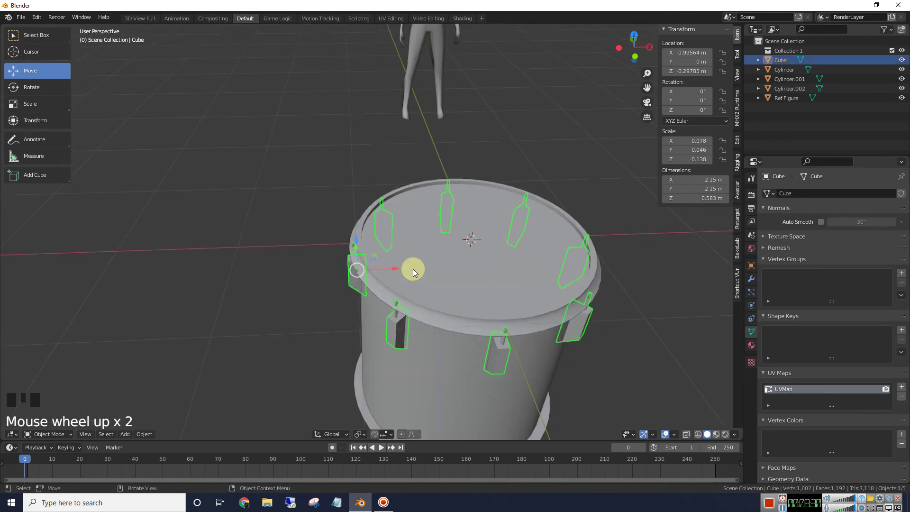
mouse_move(396, 268)
mouse_down()
mouse_move(420, 266)
mouse_move(404, 268)
mouse_up()
key(ctrl+z)
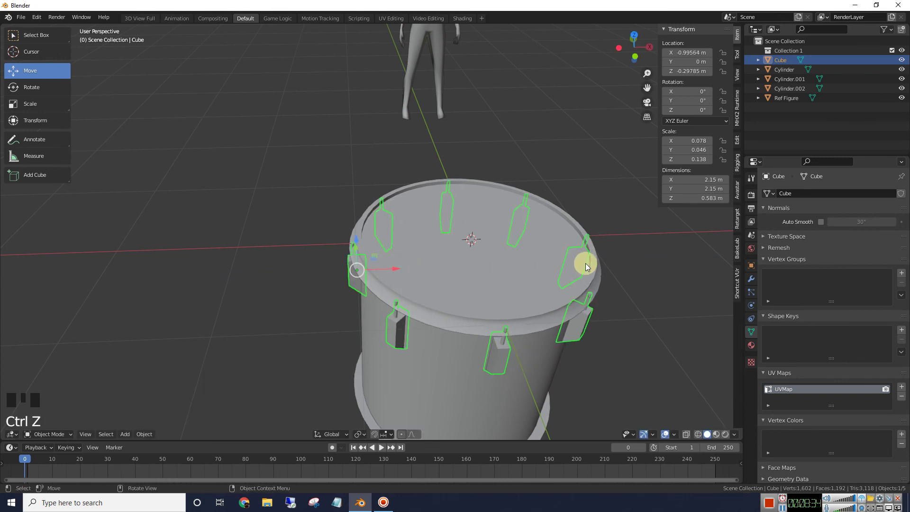
scroll(585, 263, down, 3)
middle_drag(579, 252, 580, 249)
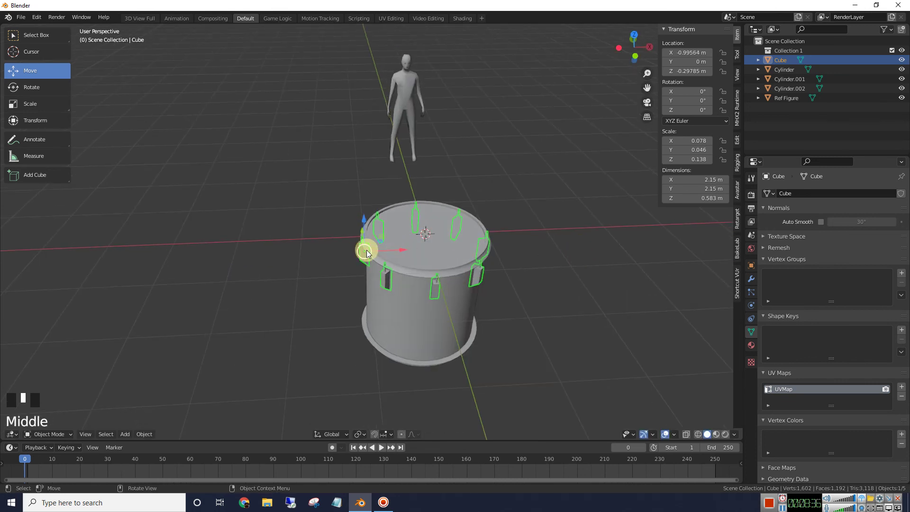
click(149, 434)
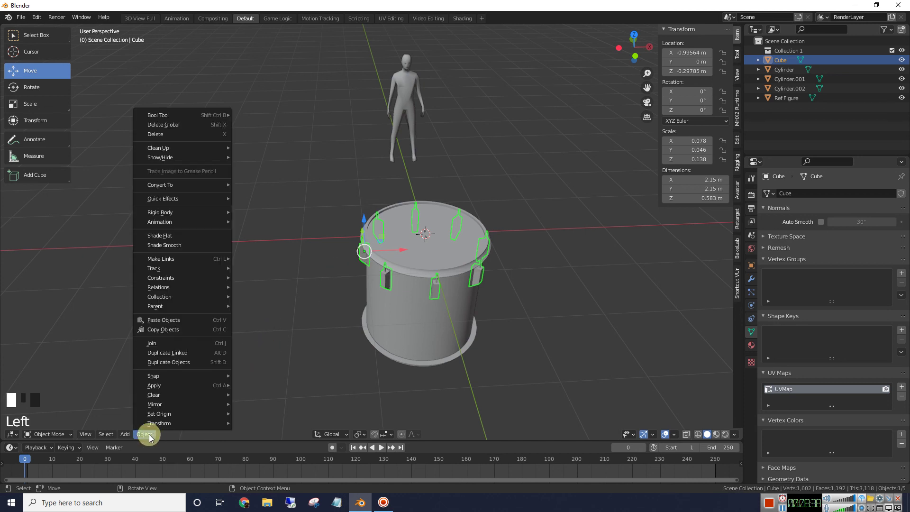
mouse_move(156, 415)
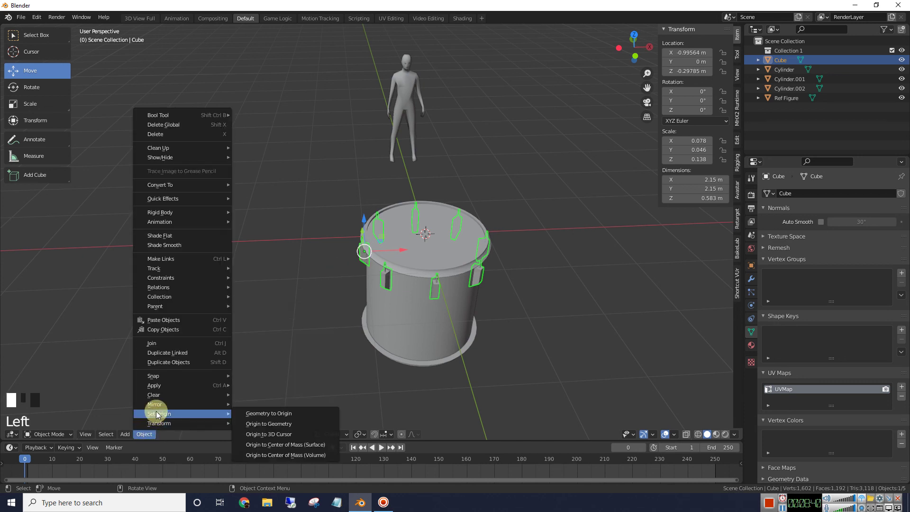
click(288, 425)
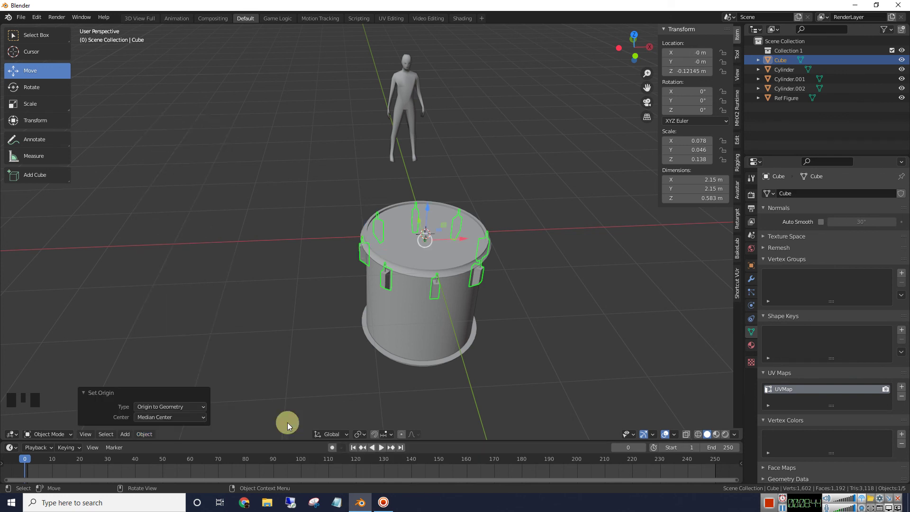
- Duplicate the ring of fittings and move the copy down along Z to about -1.47 m
middle_drag(505, 225, 444, 183)
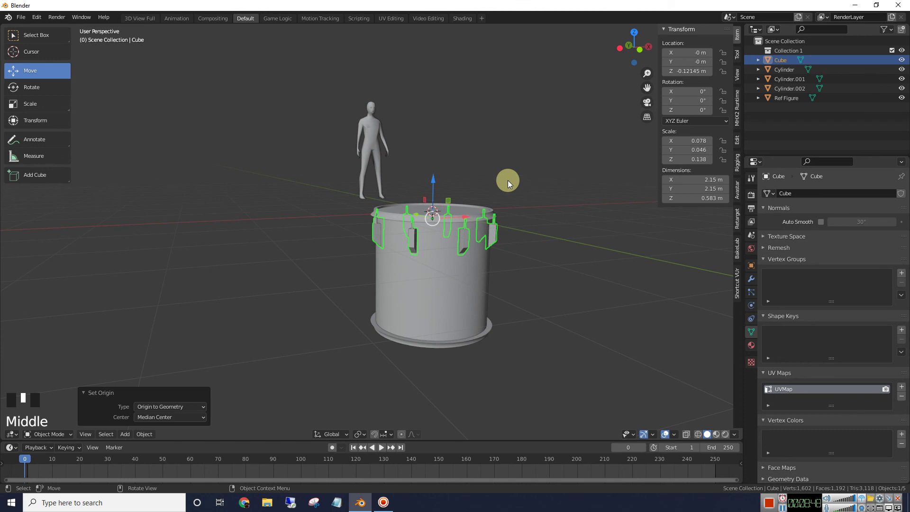
key(shift+d)
click(433, 180)
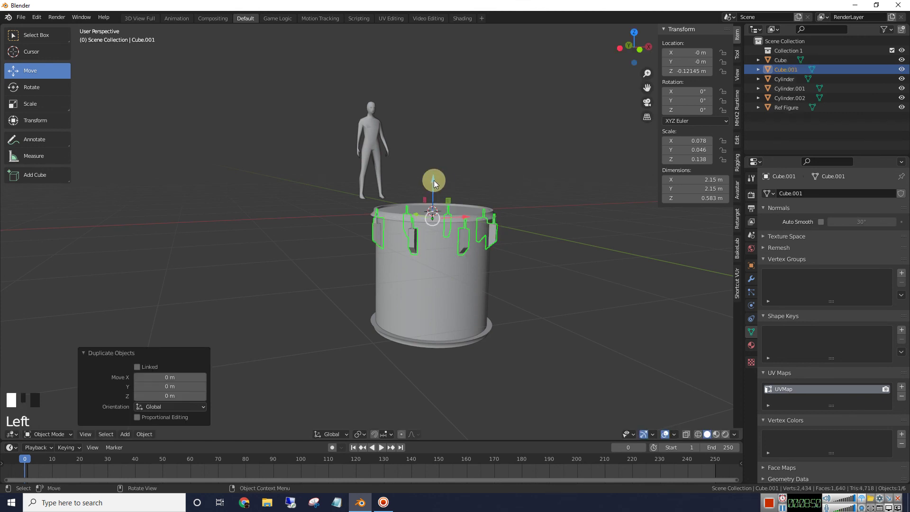
drag(434, 180, 452, 361)
- Flip the copied ring of fittings upside down by setting its Y rotation to 180°
click(47, 86)
click(687, 101)
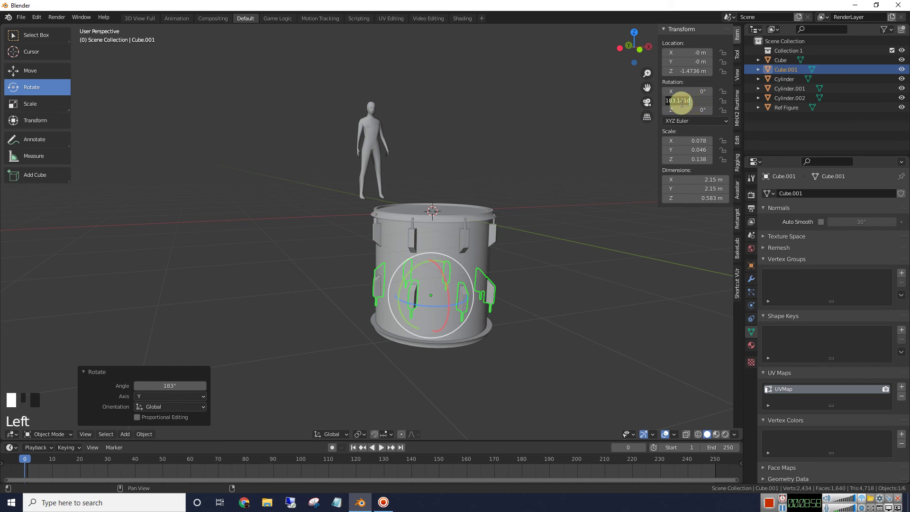
text(180)
key(Return)
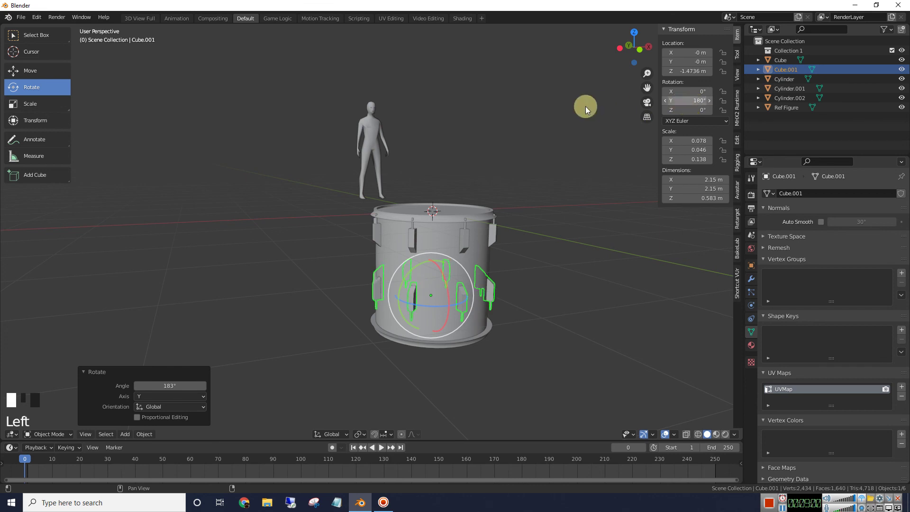
- Move the flipped fittings along Z to about -1.83 m so they meet the lower rim, then deselect them
click(28, 70)
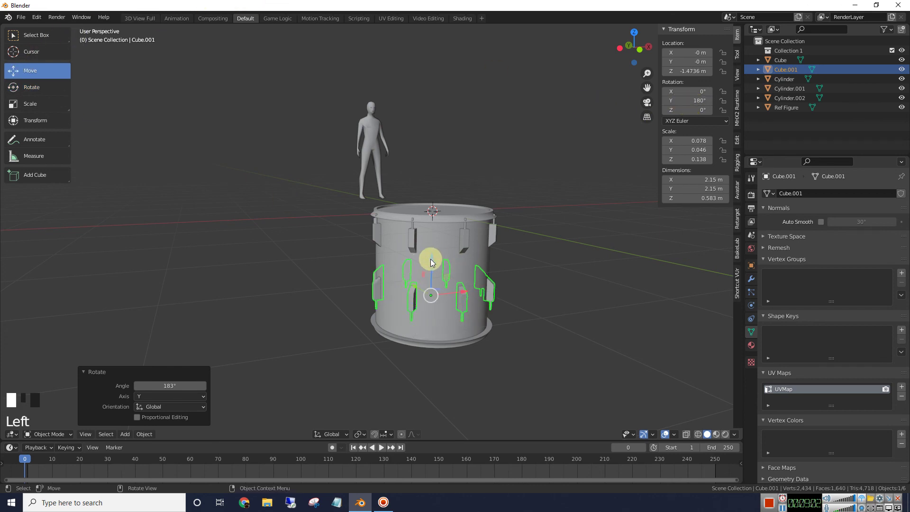
drag(430, 259, 474, 265)
middle_drag(474, 266, 557, 203)
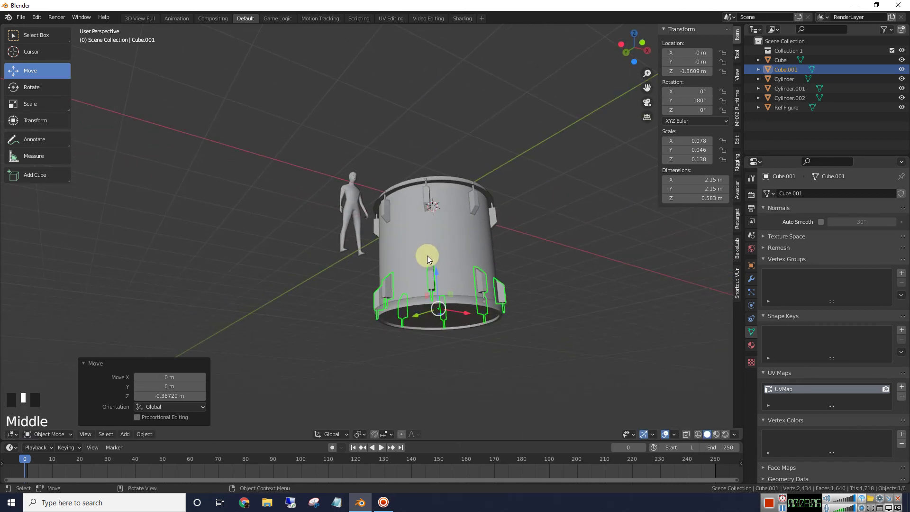
drag(436, 271, 438, 265)
click(552, 240)
- Switch the viewport shading to Material Preview and examine the assembled drum from different angles and distances
mouse_move(553, 240)
middle_down()
mouse_move(538, 218)
mouse_move(541, 283)
mouse_move(566, 246)
mouse_move(573, 255)
middle_up()
scroll(556, 271, down, 1)
click(716, 434)
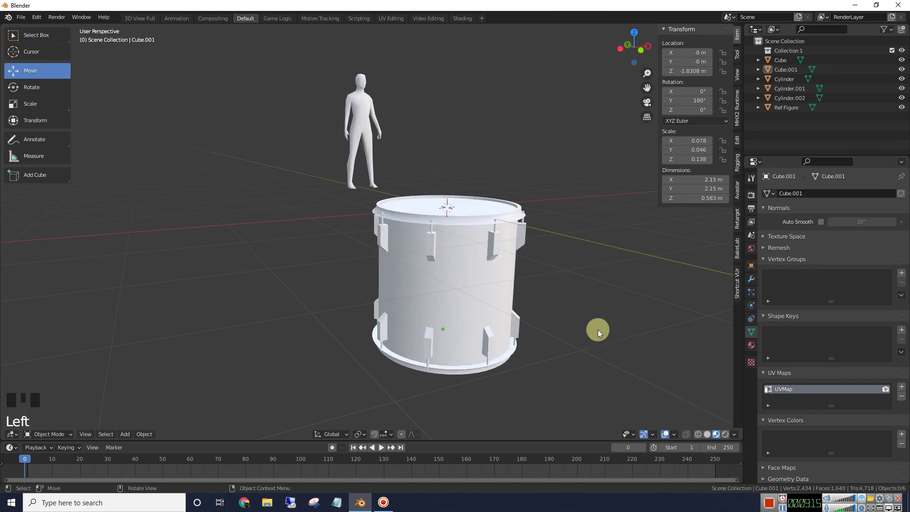
middle_drag(598, 329, 508, 272)
scroll(542, 323, down, 2)
scroll(564, 303, up, 3)
scroll(539, 293, down, 1)
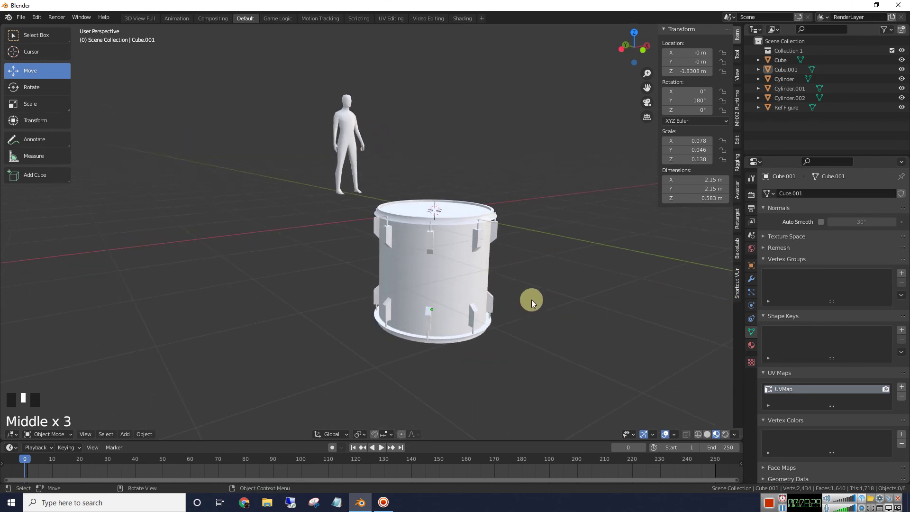
scroll(554, 282, down, 1)
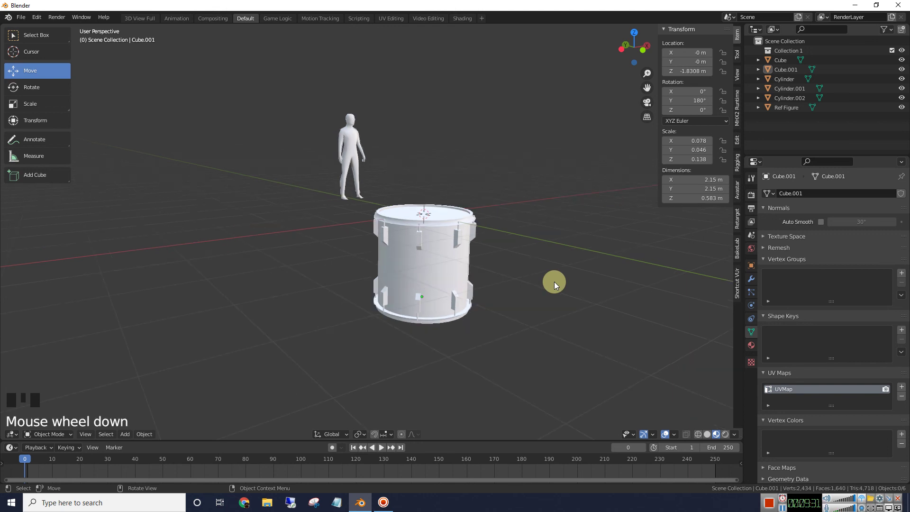
scroll(553, 282, up, 1)
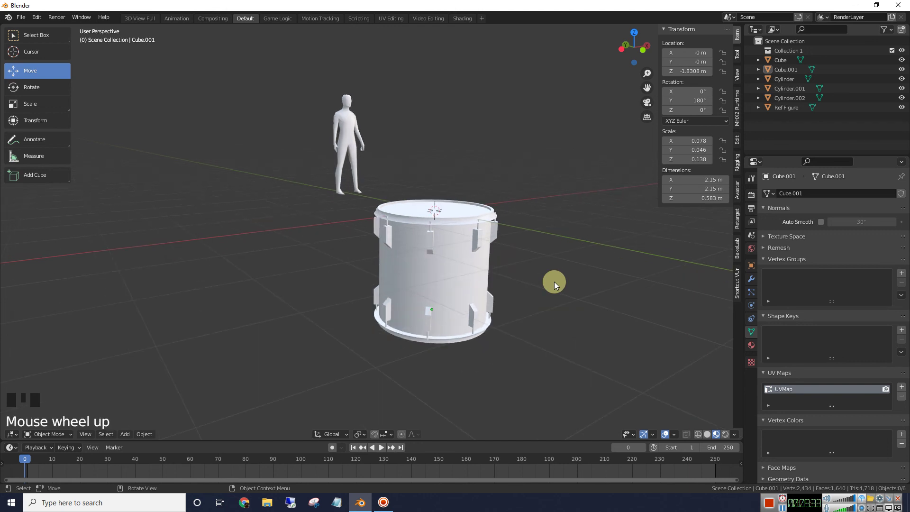